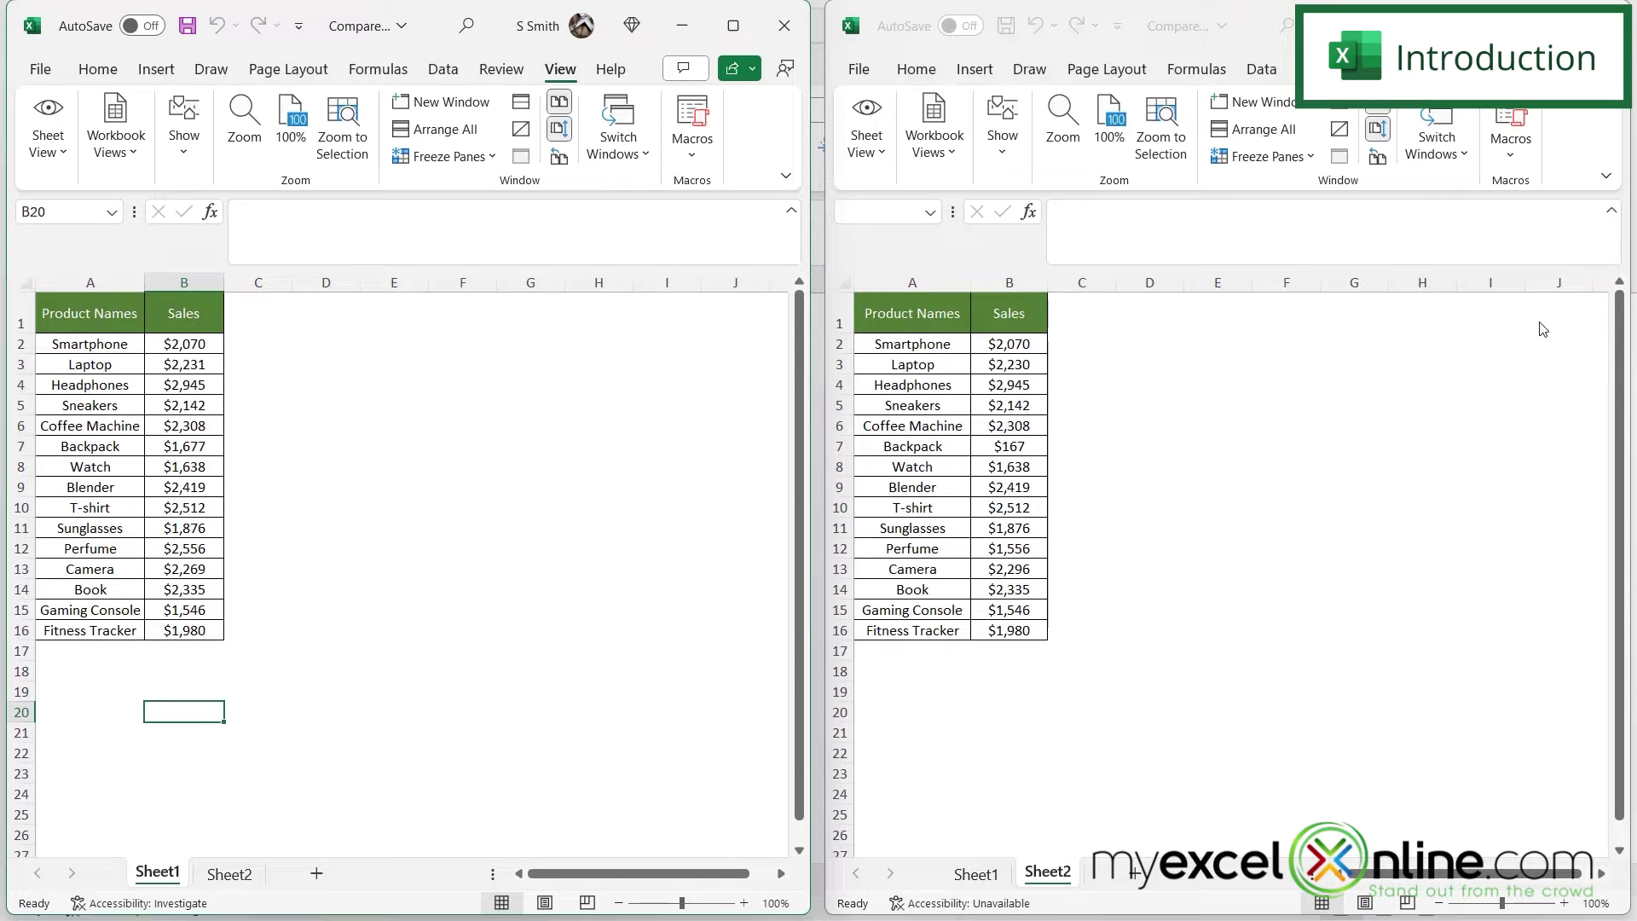
- Check the file name and location shown for the left and right workbook windows
{"action": "left_click", "coordinate": [401, 37]}
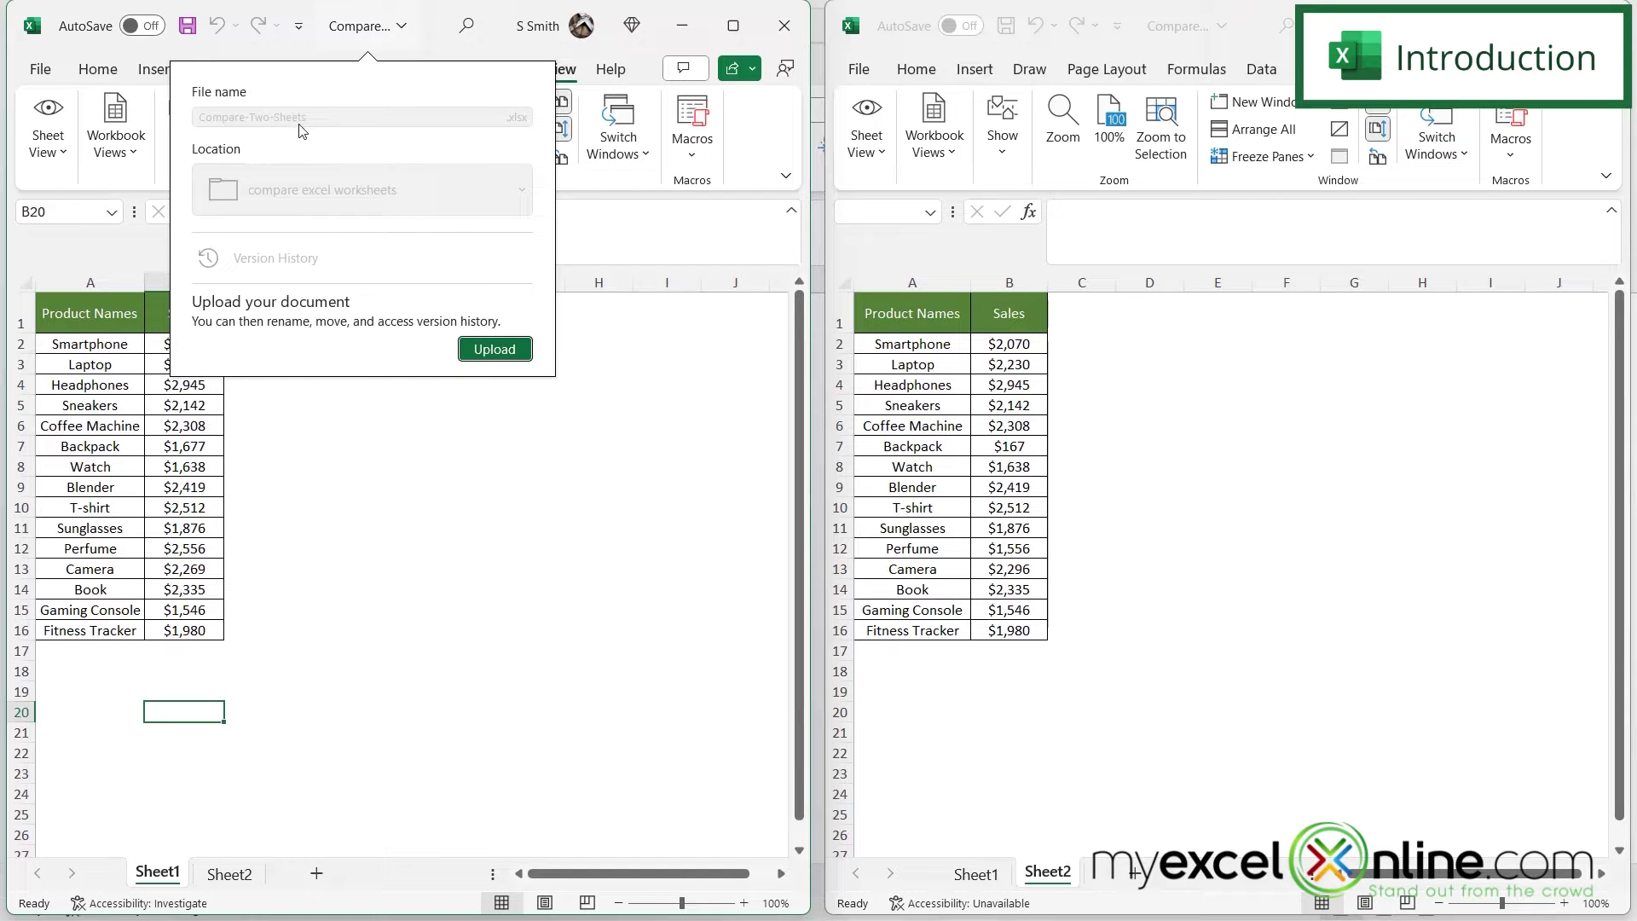
{"action": "left_click", "coordinate": [1225, 34]}
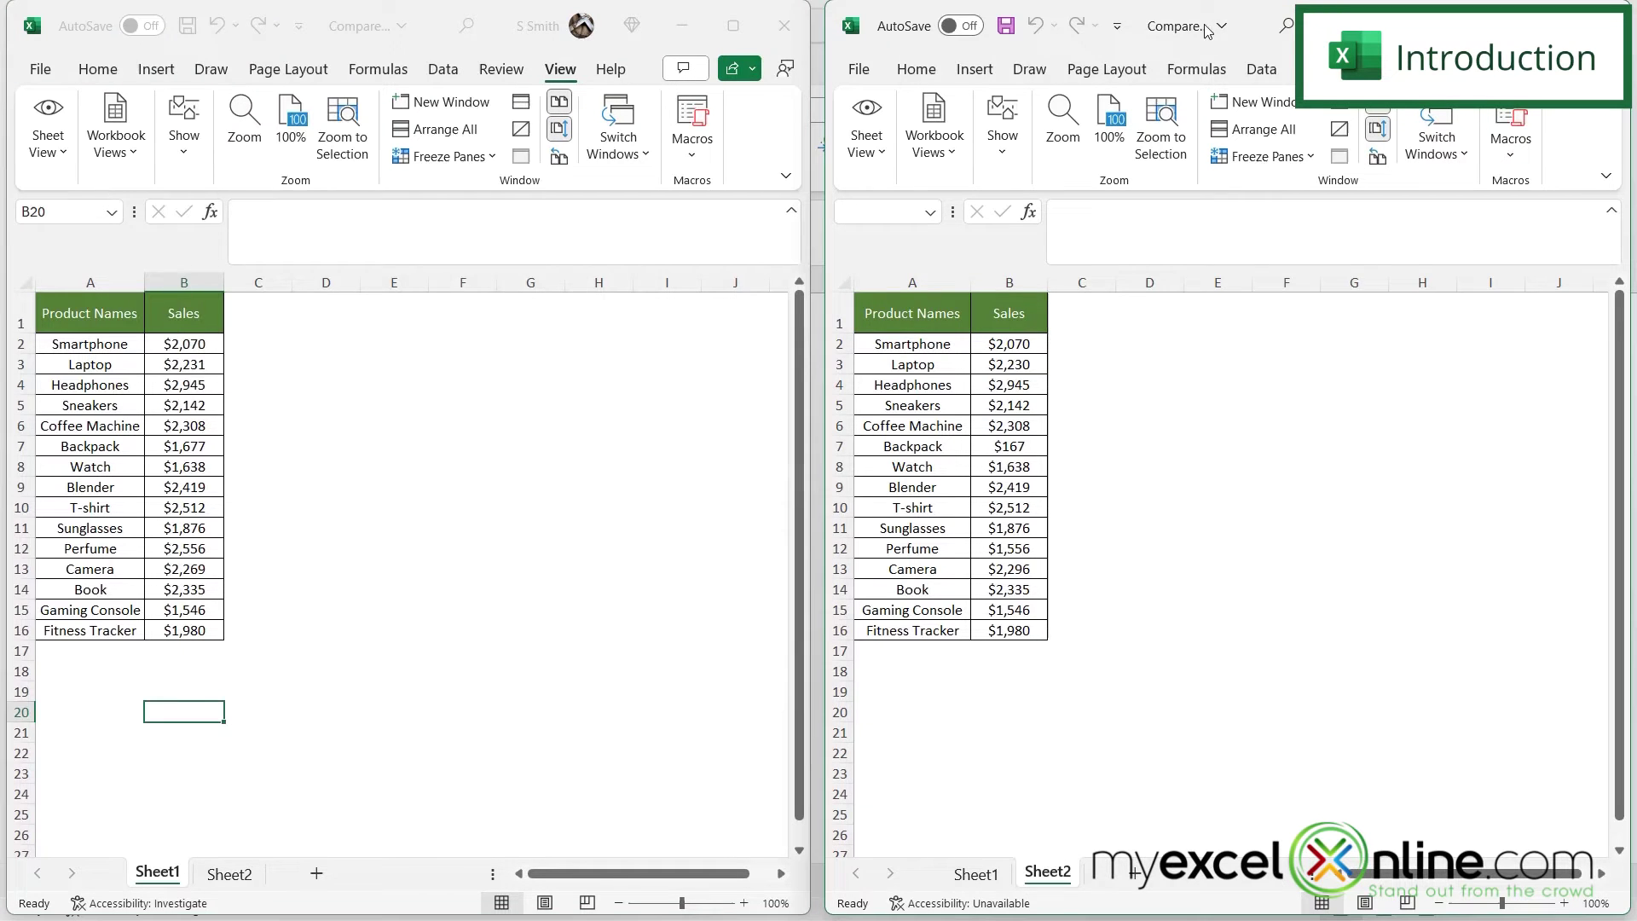
{"action": "left_click", "coordinate": [1222, 29]}
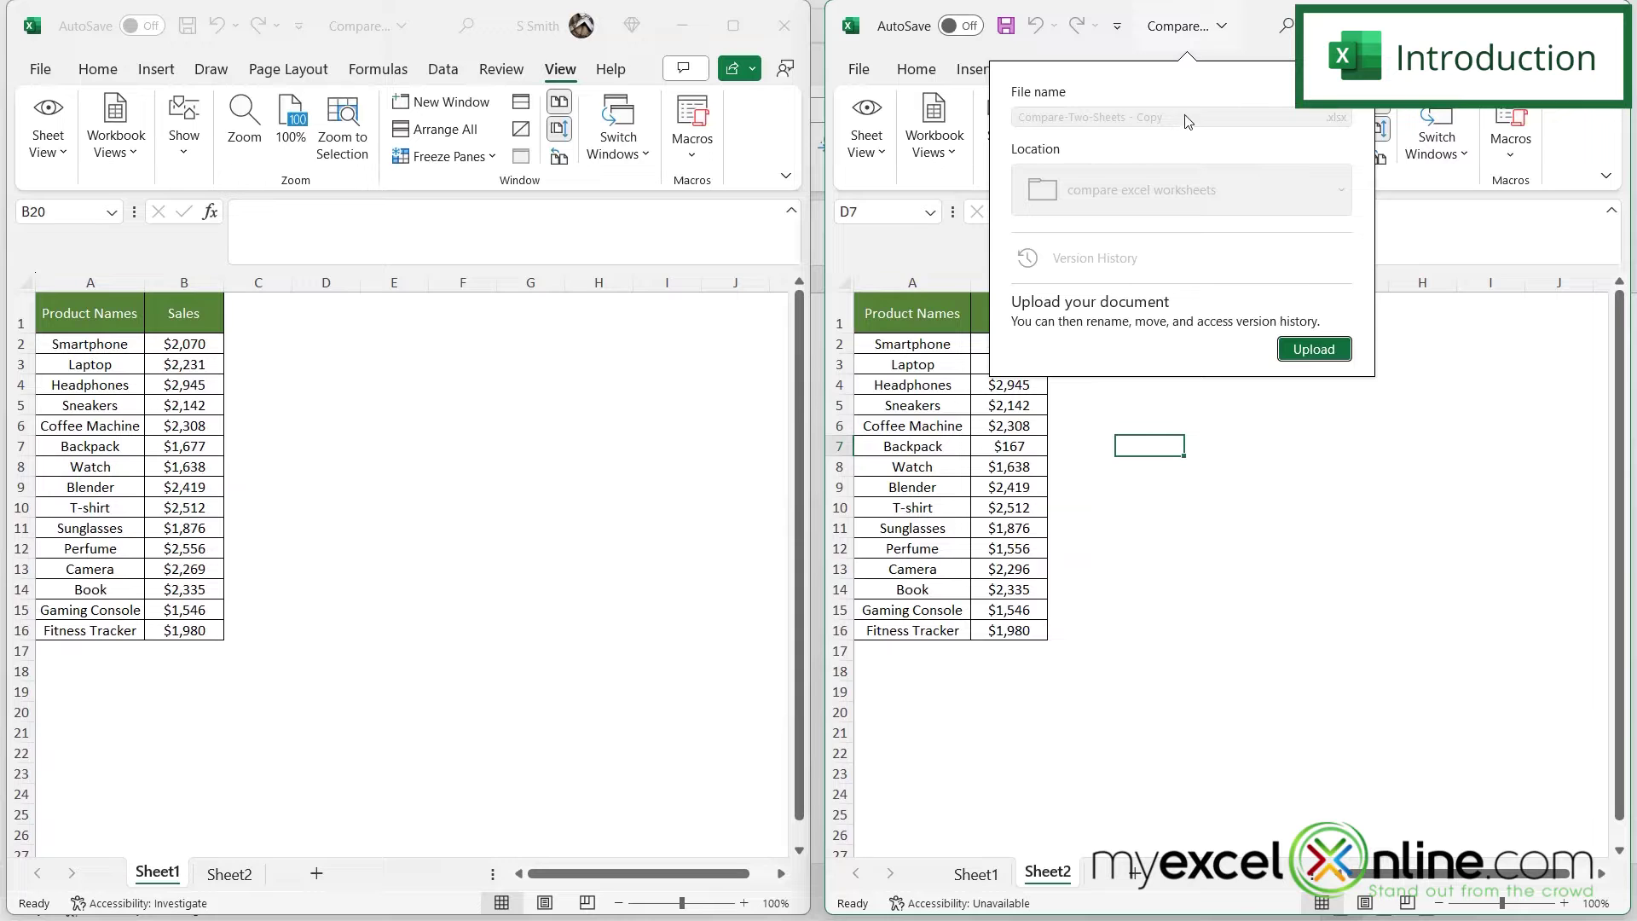
{"action": "left_click", "coordinate": [1543, 578]}
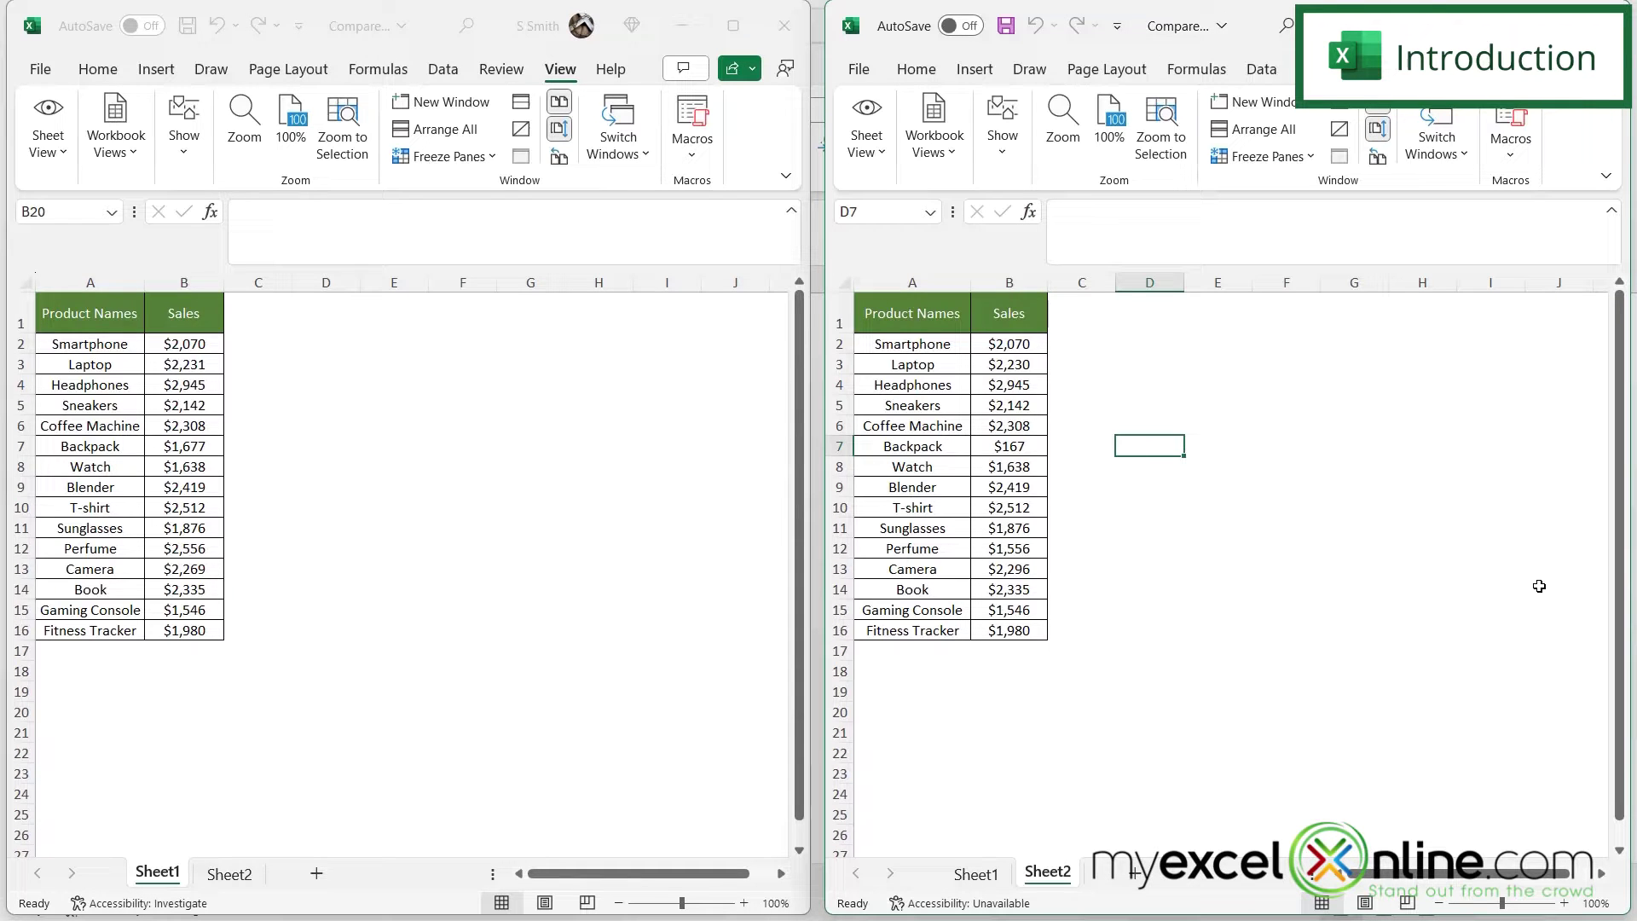
- Scroll through the sales table and select the Sales header cell B1 on Sheet1
{"action": "scroll", "coordinate": [1530, 601], "scroll_direction": "down", "scroll_amount": 4}
{"action": "scroll", "coordinate": [1522, 603], "scroll_direction": "up", "scroll_amount": 4}
{"action": "scroll", "coordinate": [1492, 533], "scroll_direction": "down", "scroll_amount": 1}
{"action": "scroll", "coordinate": [1475, 554], "scroll_direction": "up", "scroll_amount": 1}
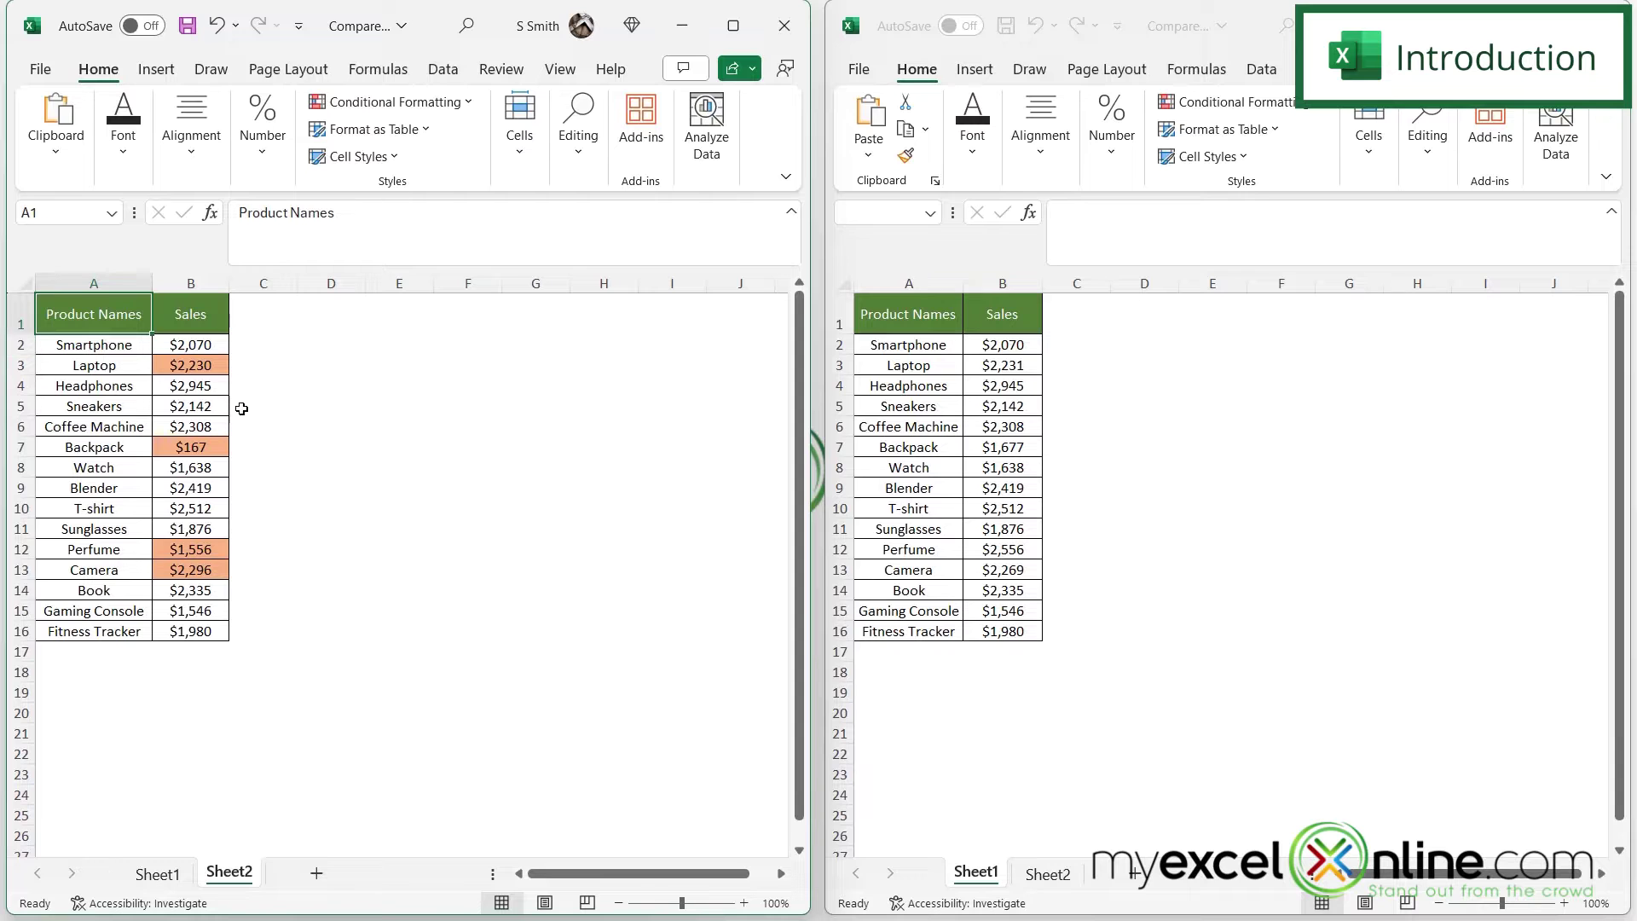
{"action": "left_click", "coordinate": [195, 312]}
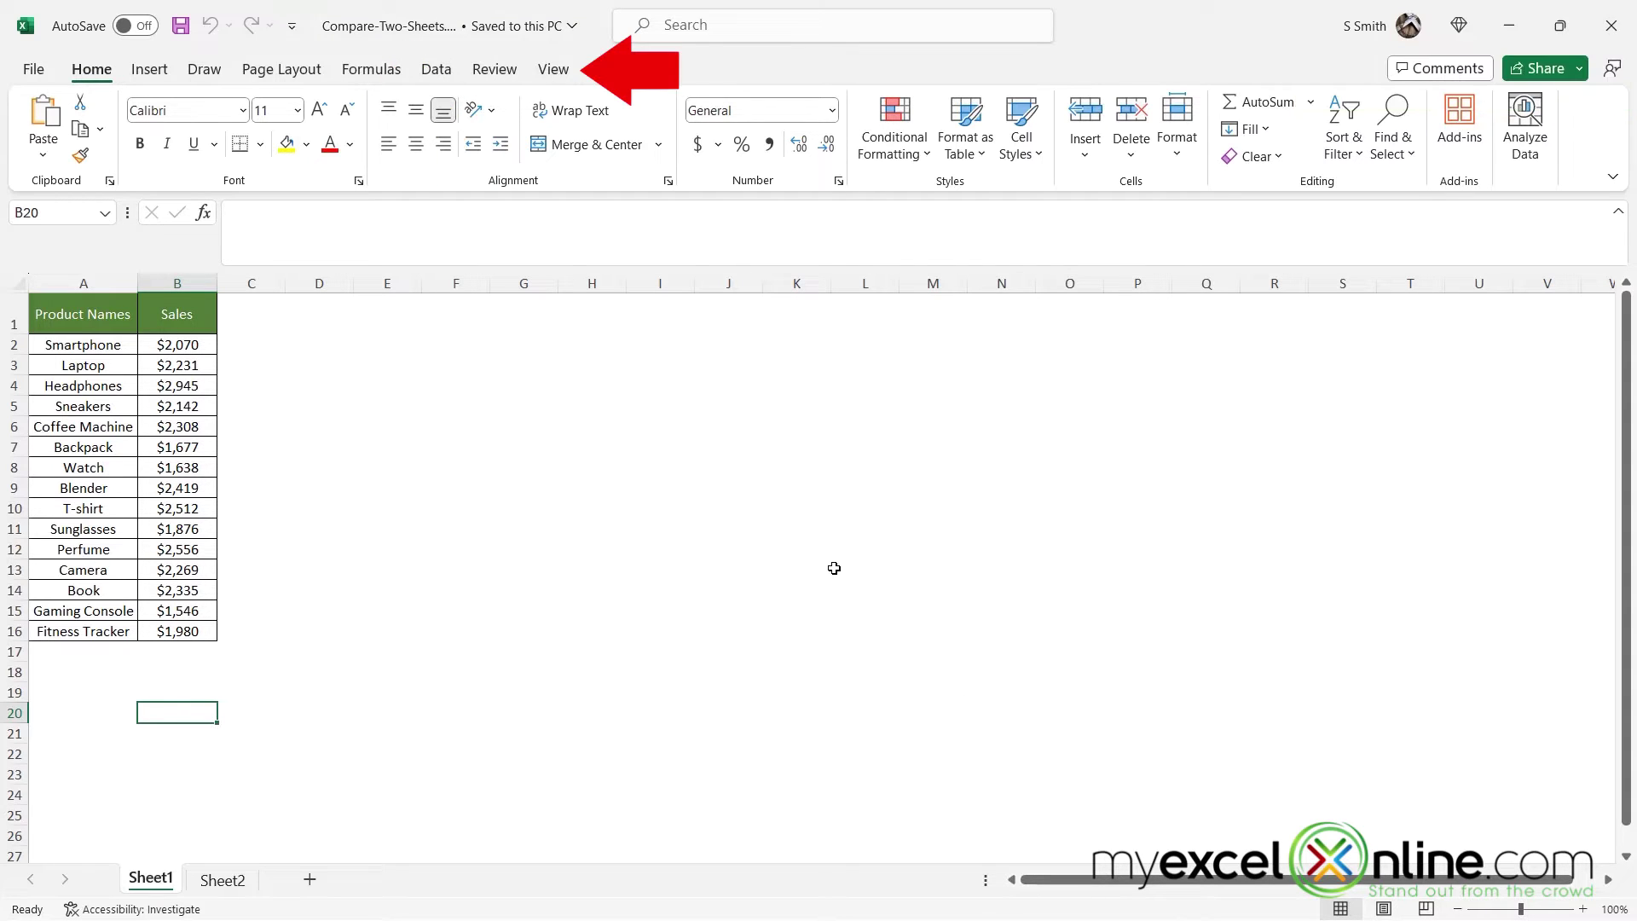
- Tile the Sheet1 and Sheet2 workbooks side by side using View Side by Side
{"action": "left_click", "coordinate": [556, 72]}
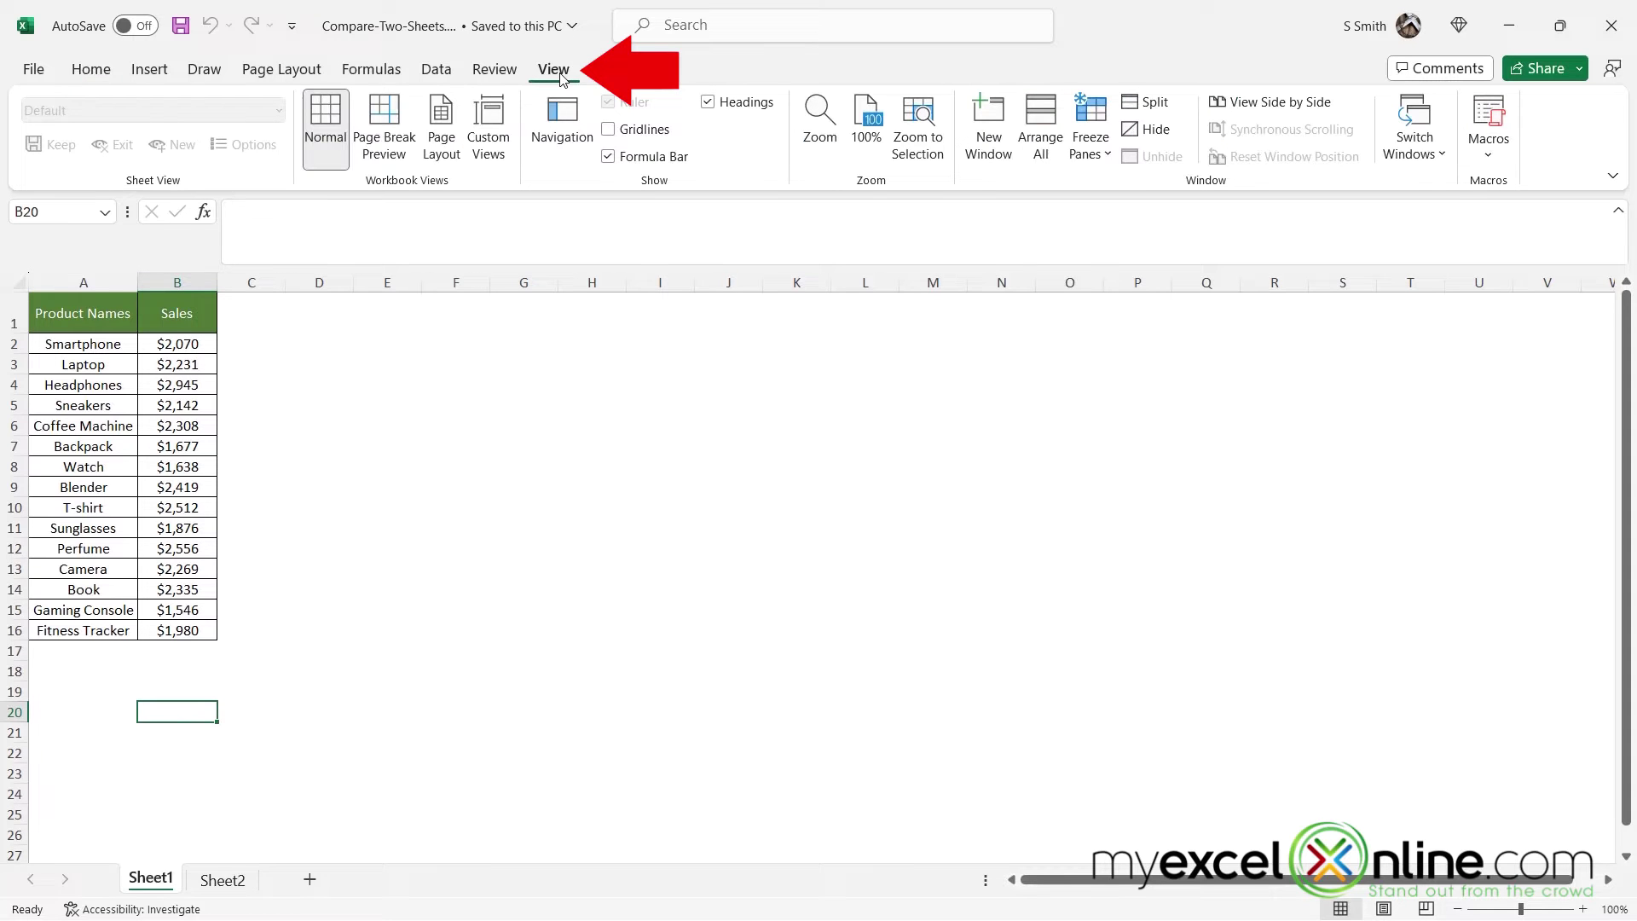
{"action": "left_click", "coordinate": [1294, 104]}
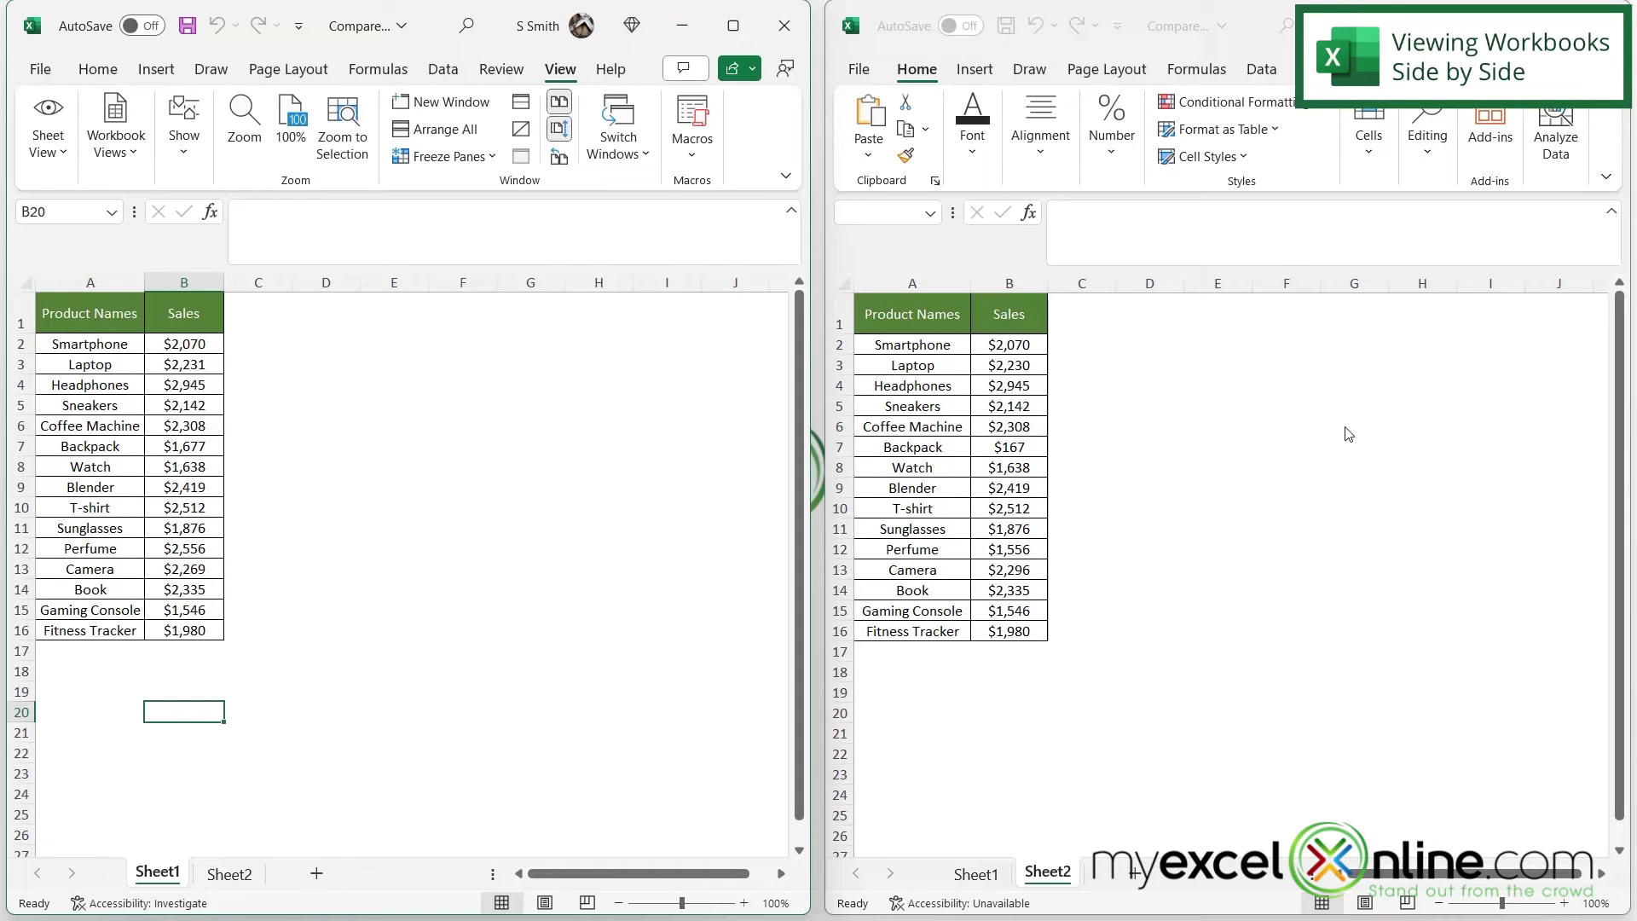
- Check the file name and location of the left and right windows
{"action": "left_click", "coordinate": [366, 25]}
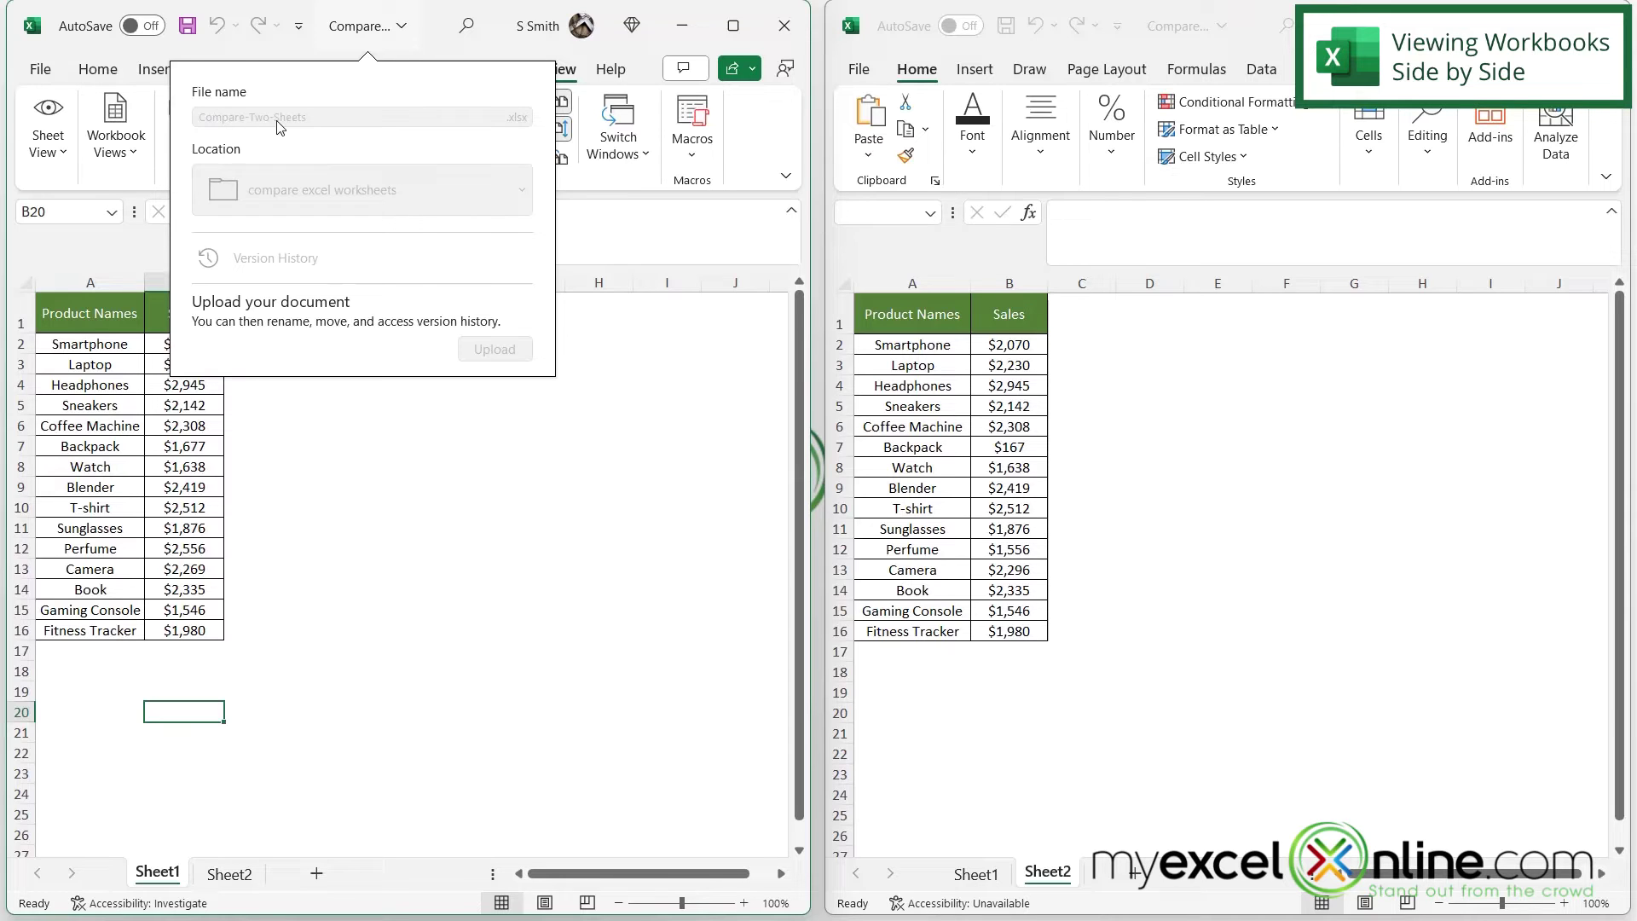
{"action": "left_click", "coordinate": [1202, 30]}
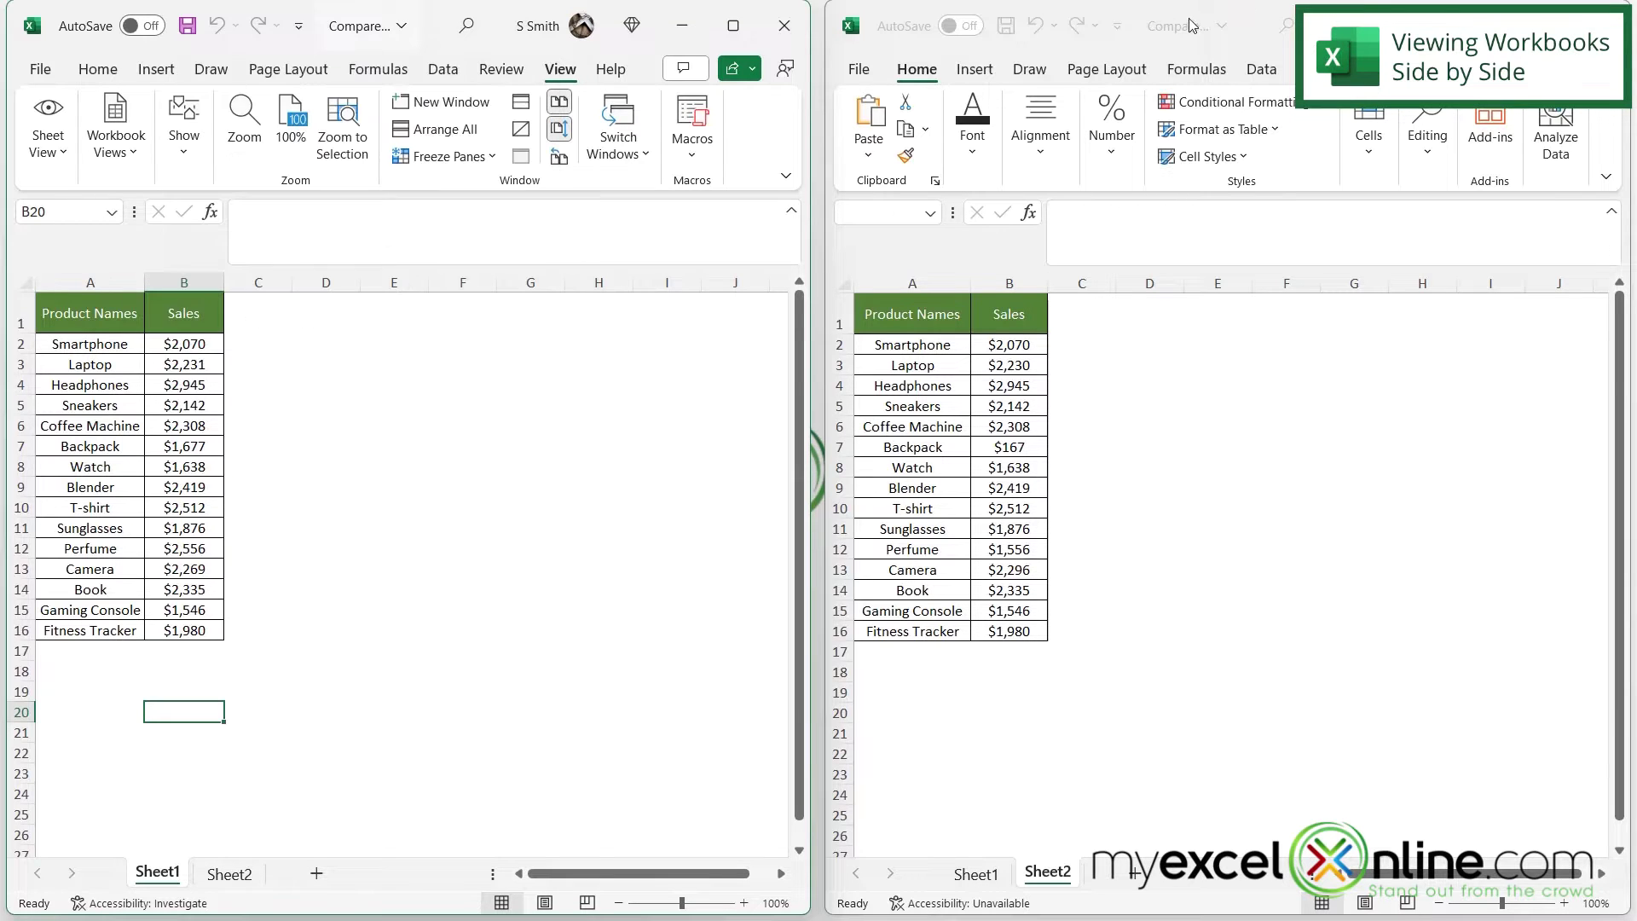
{"action": "left_click", "coordinate": [1226, 32]}
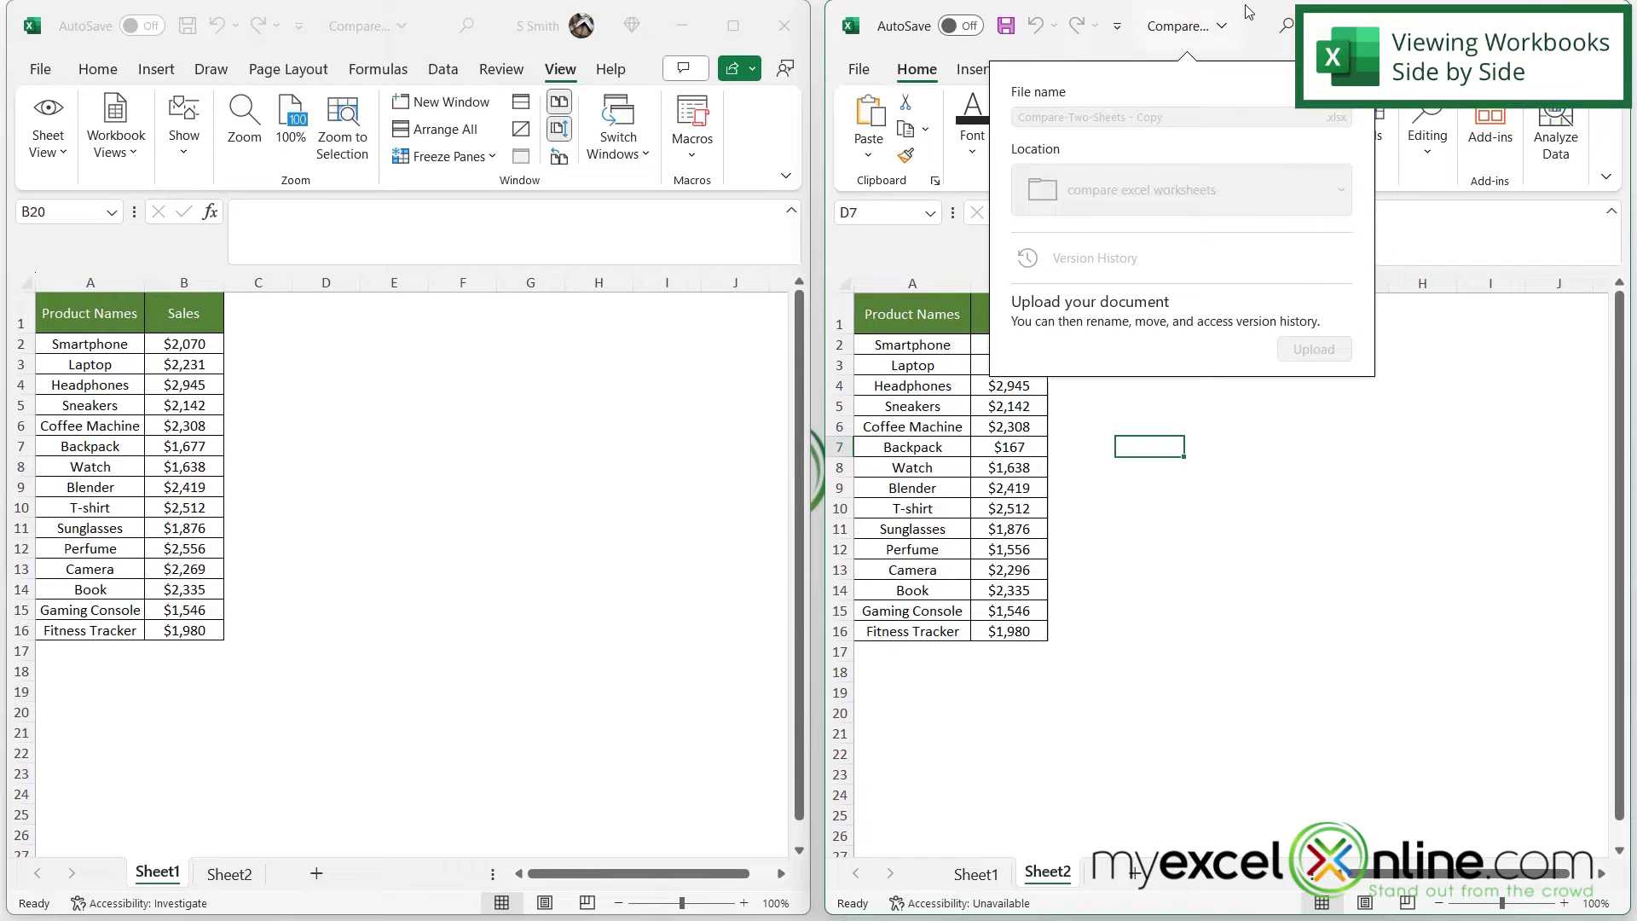
{"action": "left_click", "coordinate": [1629, 334]}
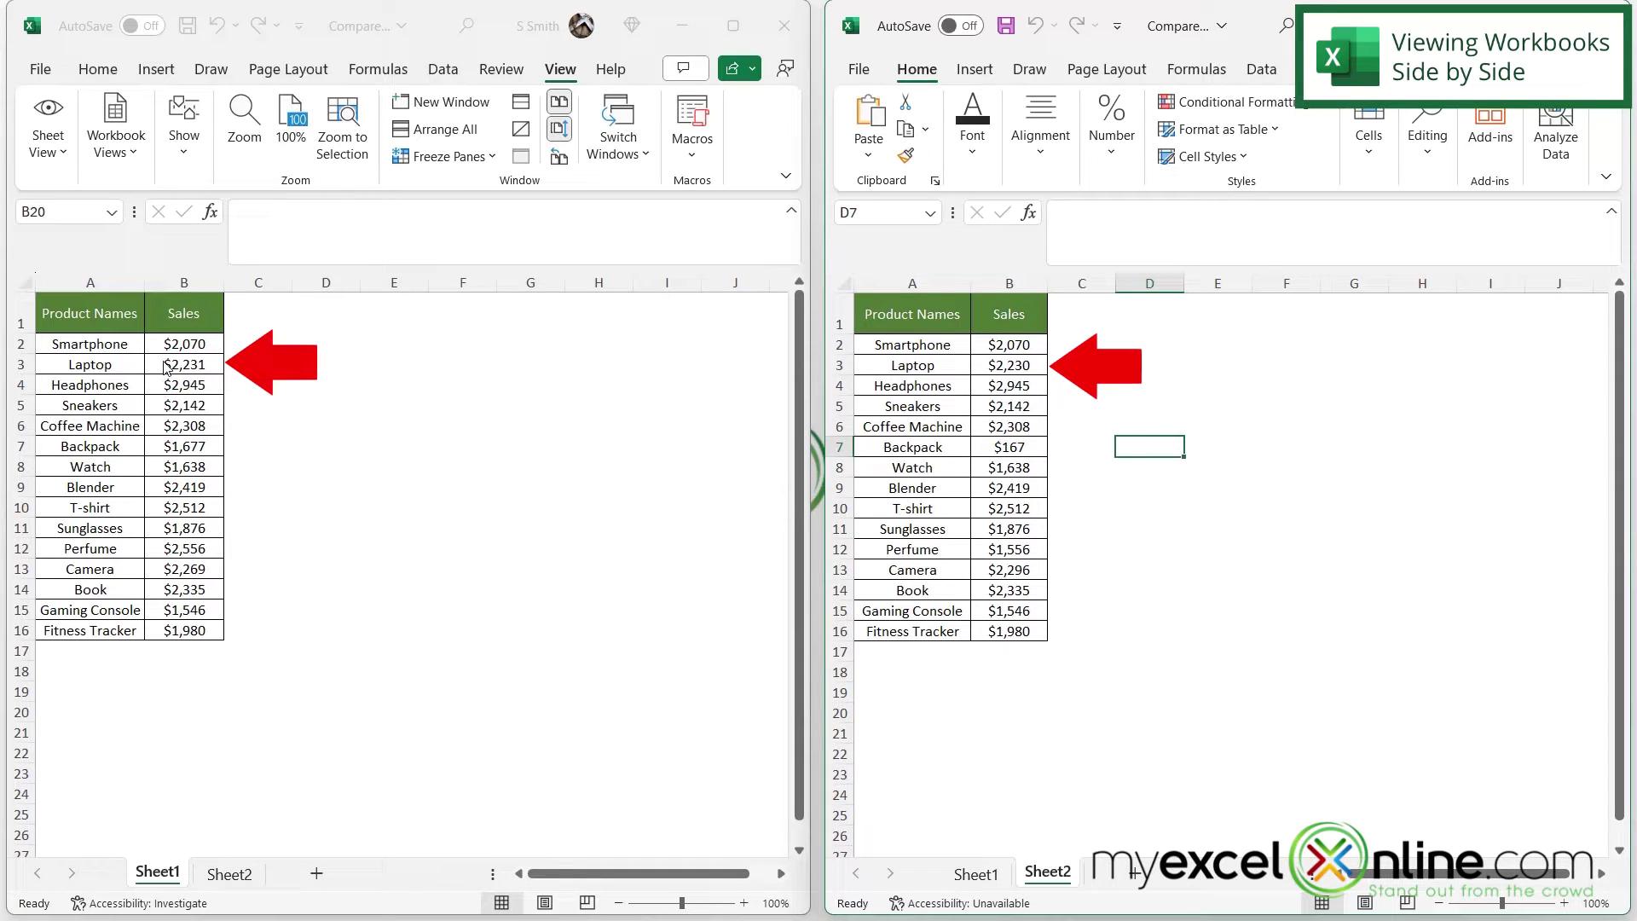
- Turn on Synchronous Scrolling from the left window and confirm both tables scroll together
{"action": "left_click", "coordinate": [585, 169]}
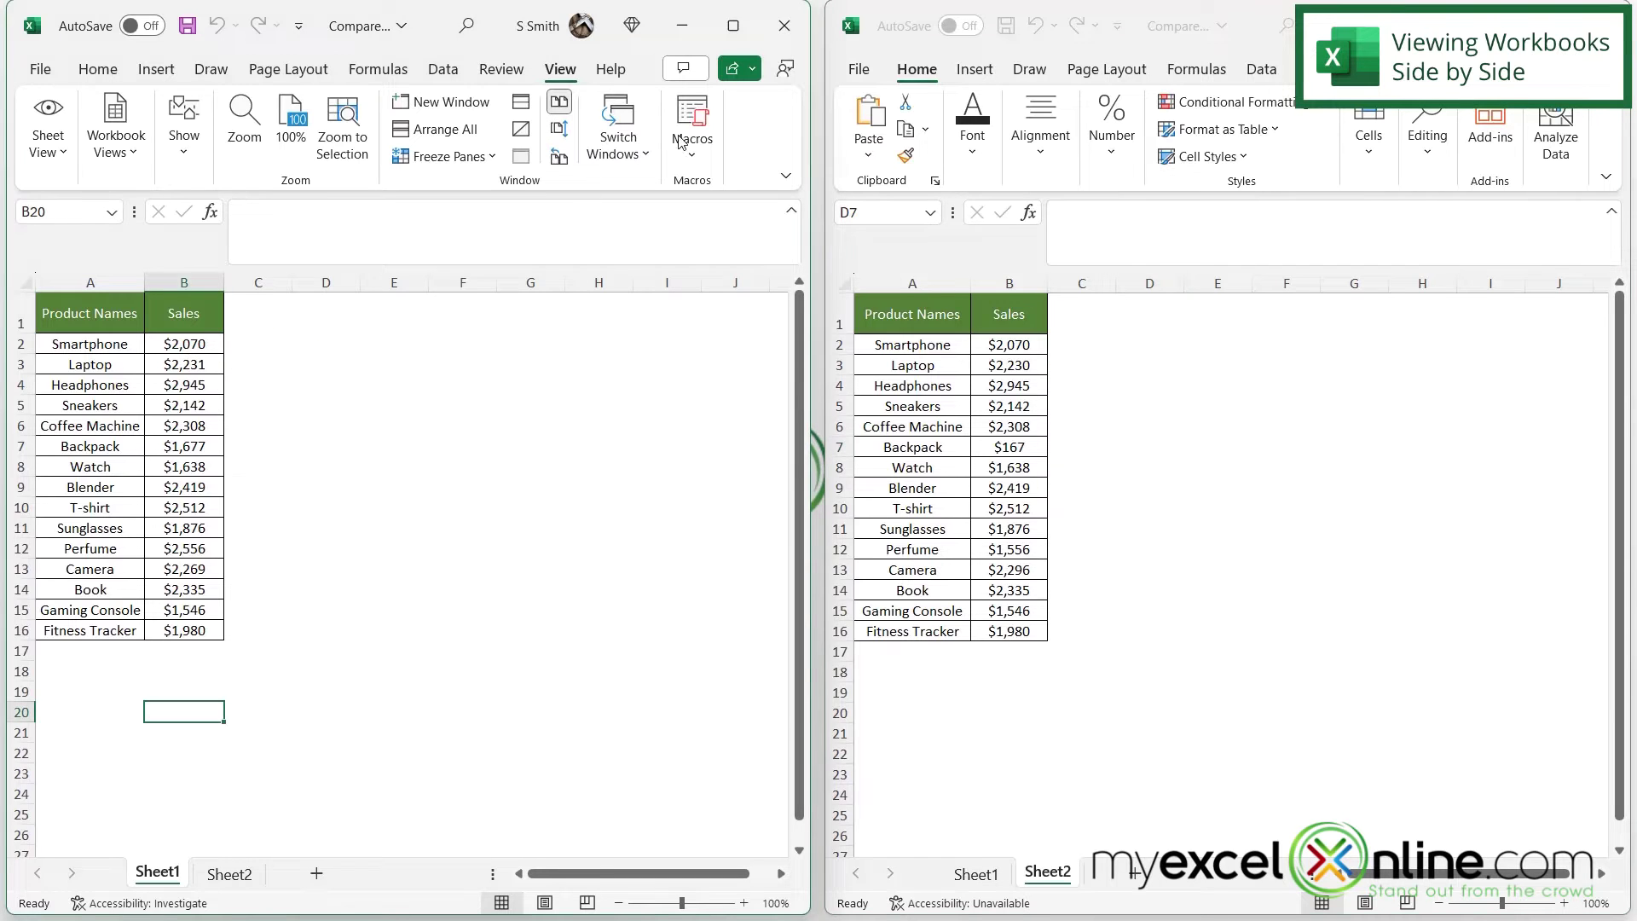
{"action": "left_click", "coordinate": [560, 129]}
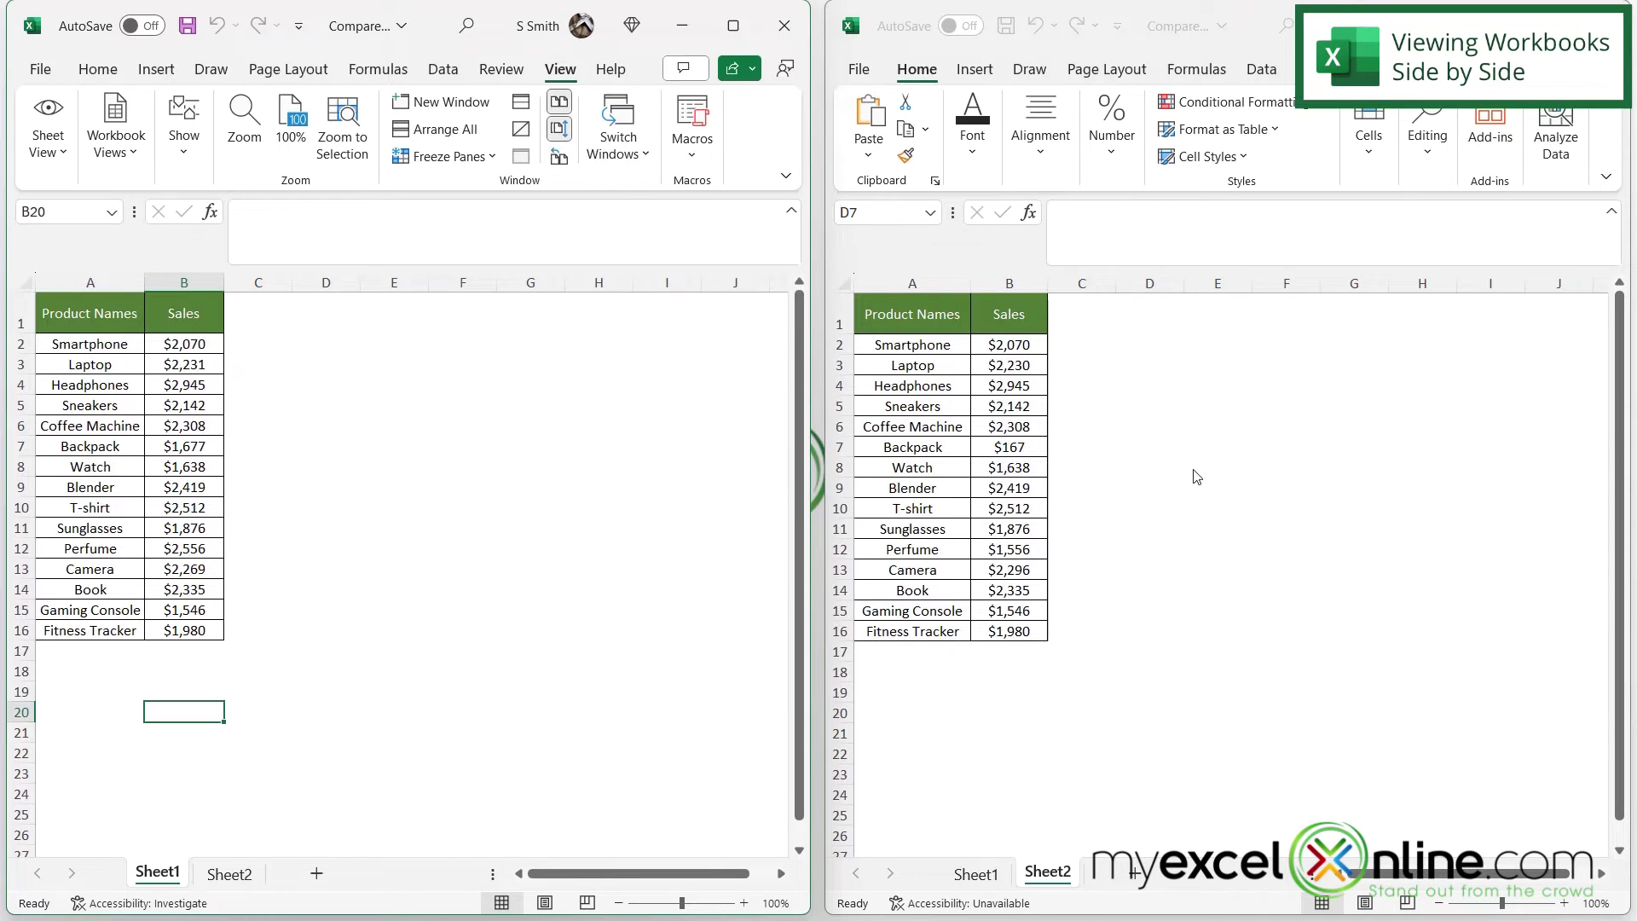
{"action": "scroll", "coordinate": [1197, 475], "scroll_direction": "down", "scroll_amount": 4}
{"action": "scroll", "coordinate": [1194, 556], "scroll_direction": "up", "scroll_amount": 4}
{"action": "scroll", "coordinate": [1208, 546], "scroll_direction": "down", "scroll_amount": 4}
{"action": "scroll", "coordinate": [1219, 546], "scroll_direction": "up", "scroll_amount": 4}
{"action": "scroll", "coordinate": [1260, 506], "scroll_direction": "down", "scroll_amount": 4}
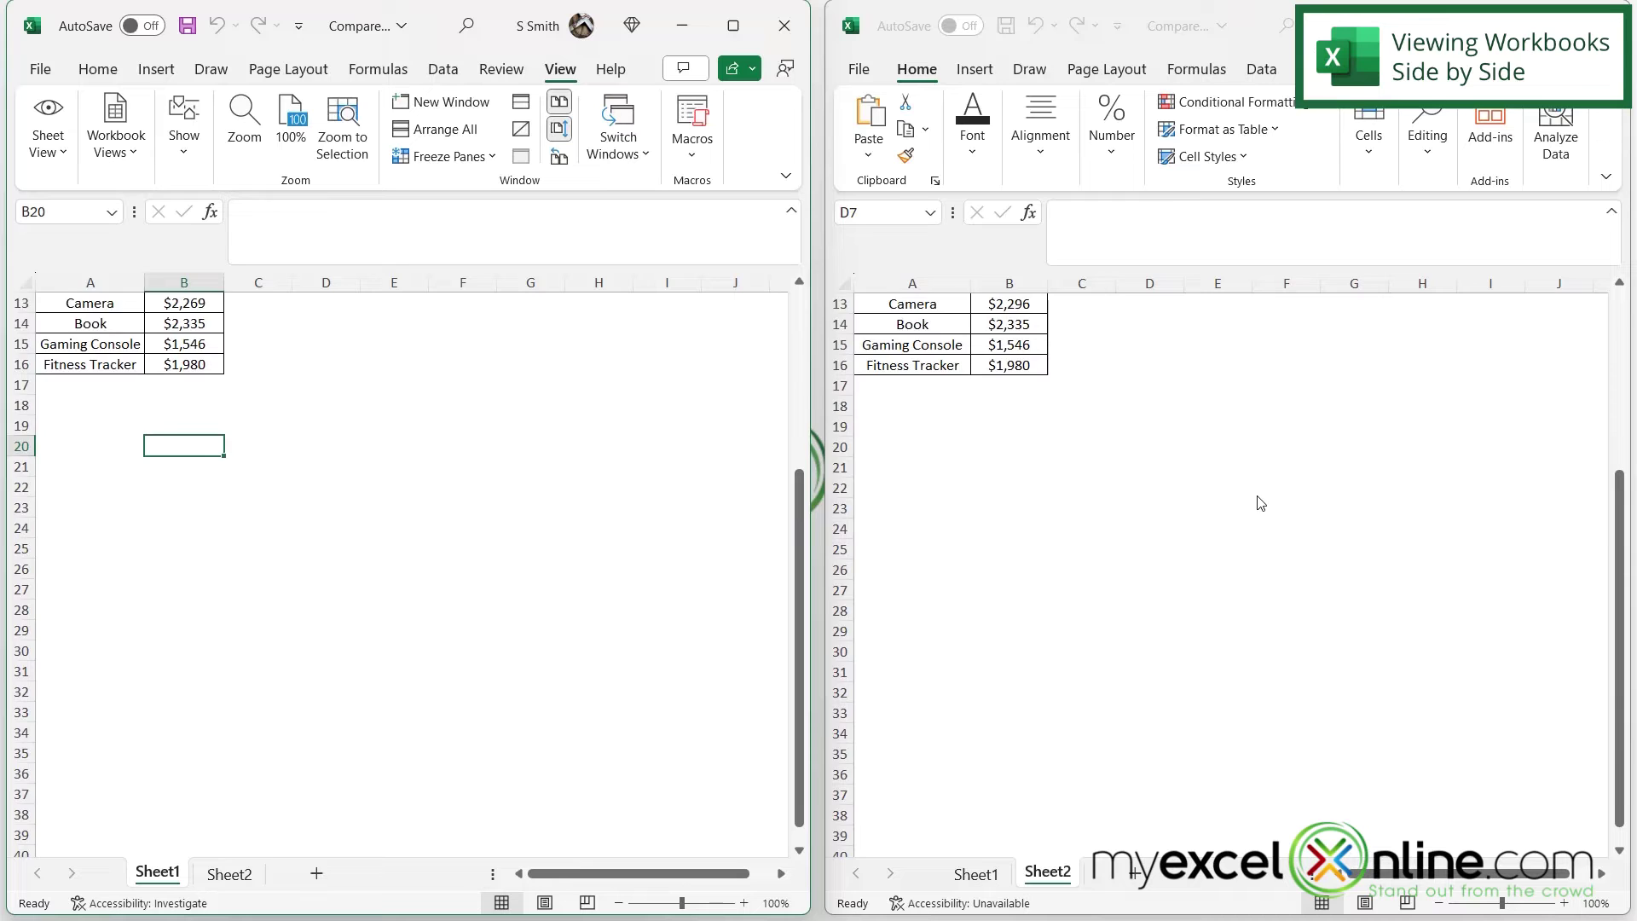
{"action": "scroll", "coordinate": [1260, 486], "scroll_direction": "up", "scroll_amount": 4}
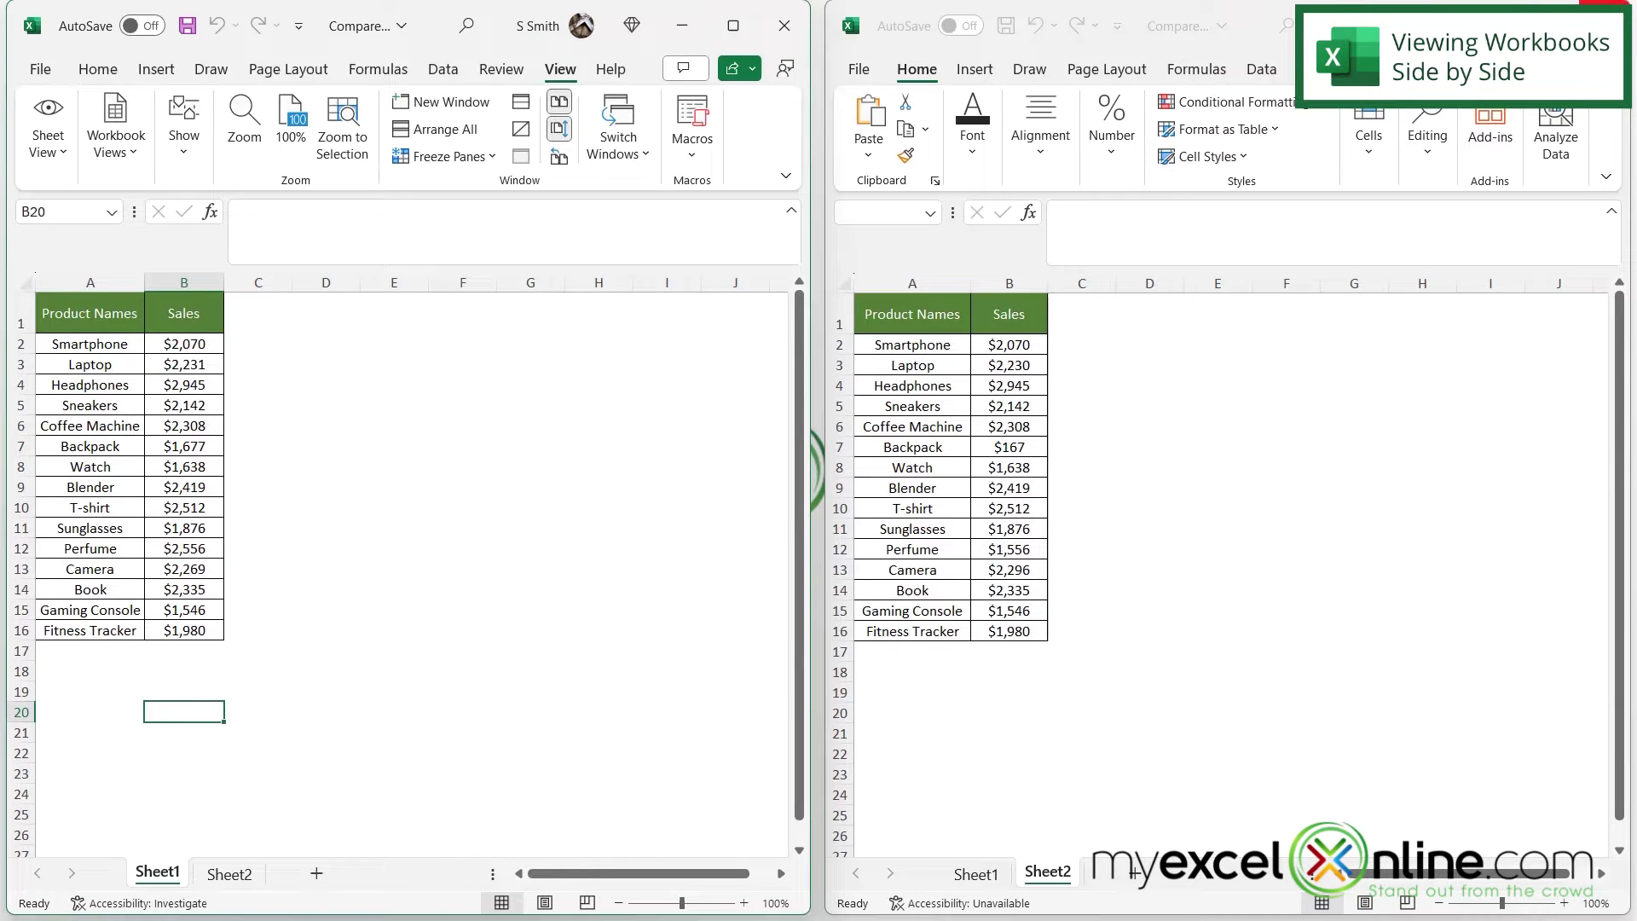
- Close the right-hand copy workbook, leaving Compare-Two-Sheets.xlsx open on Sheet2
{"action": "left_click", "coordinate": [1603, 25]}
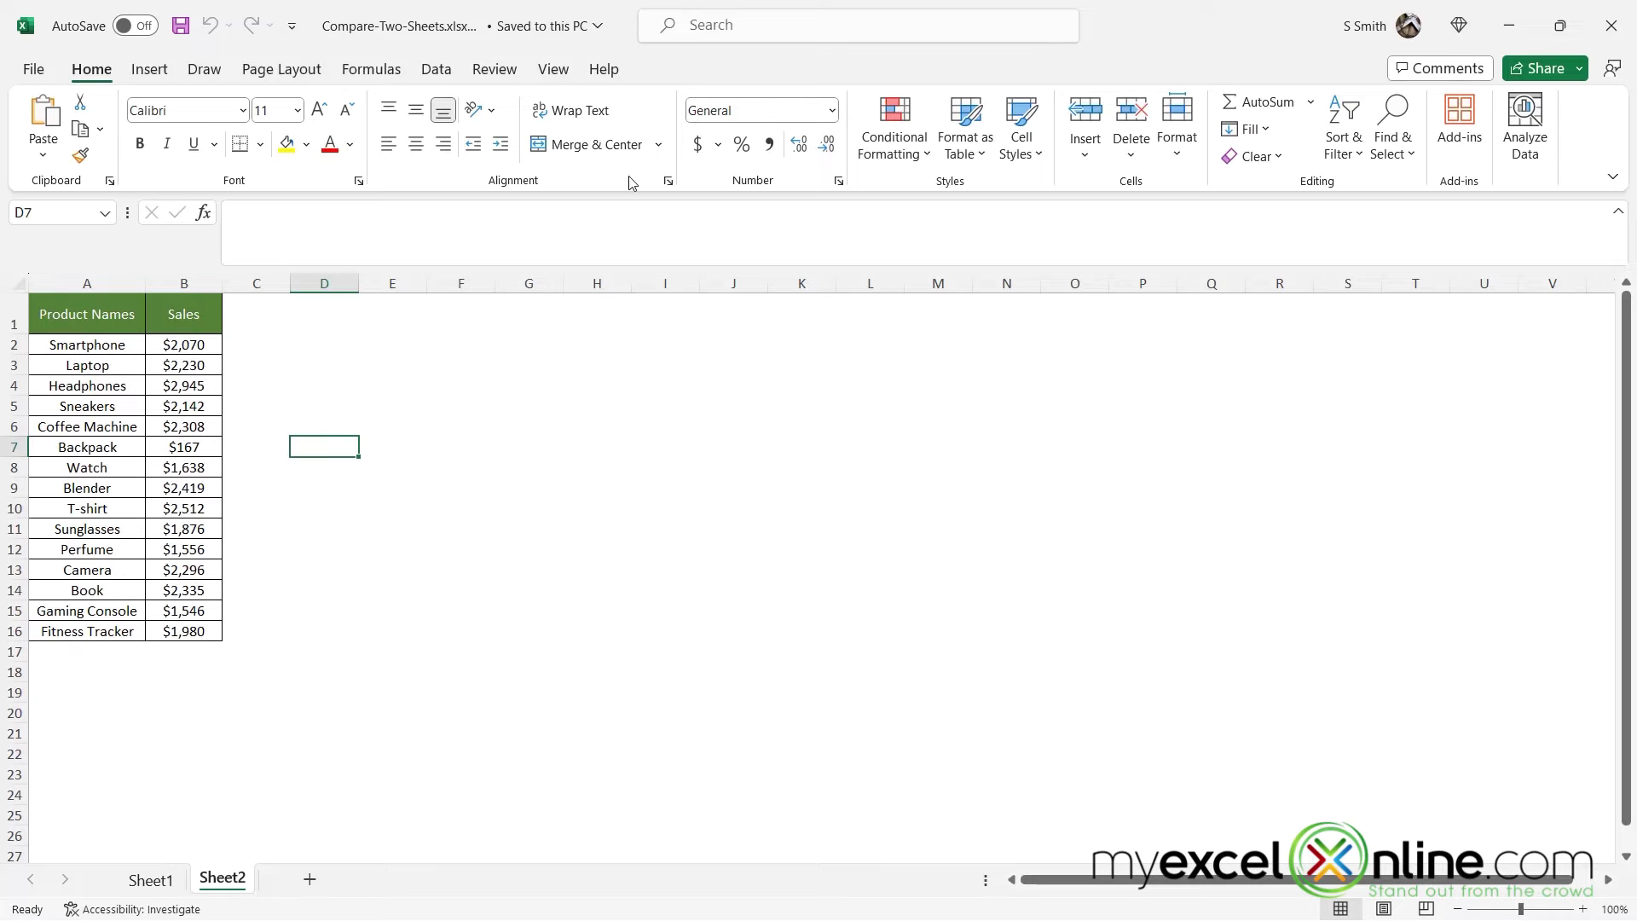
- Show two windows of Compare-Two-Sheets.xlsx side by side, Sheet2 left and Sheet1 right
{"action": "left_click", "coordinate": [556, 71]}
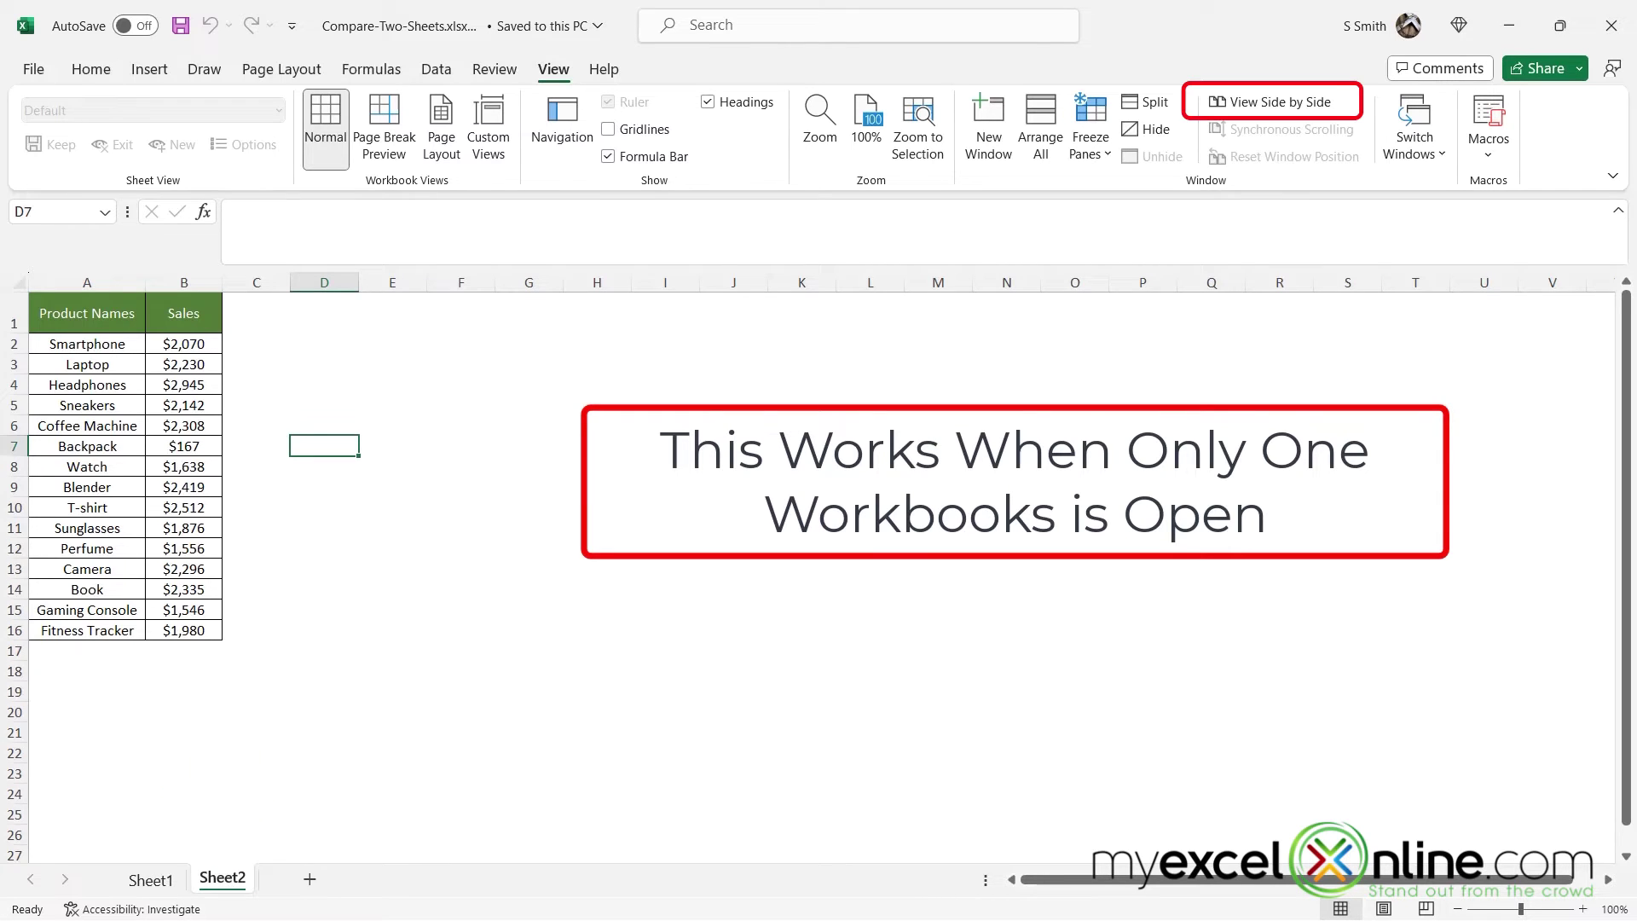
{"action": "left_click", "coordinate": [1268, 104]}
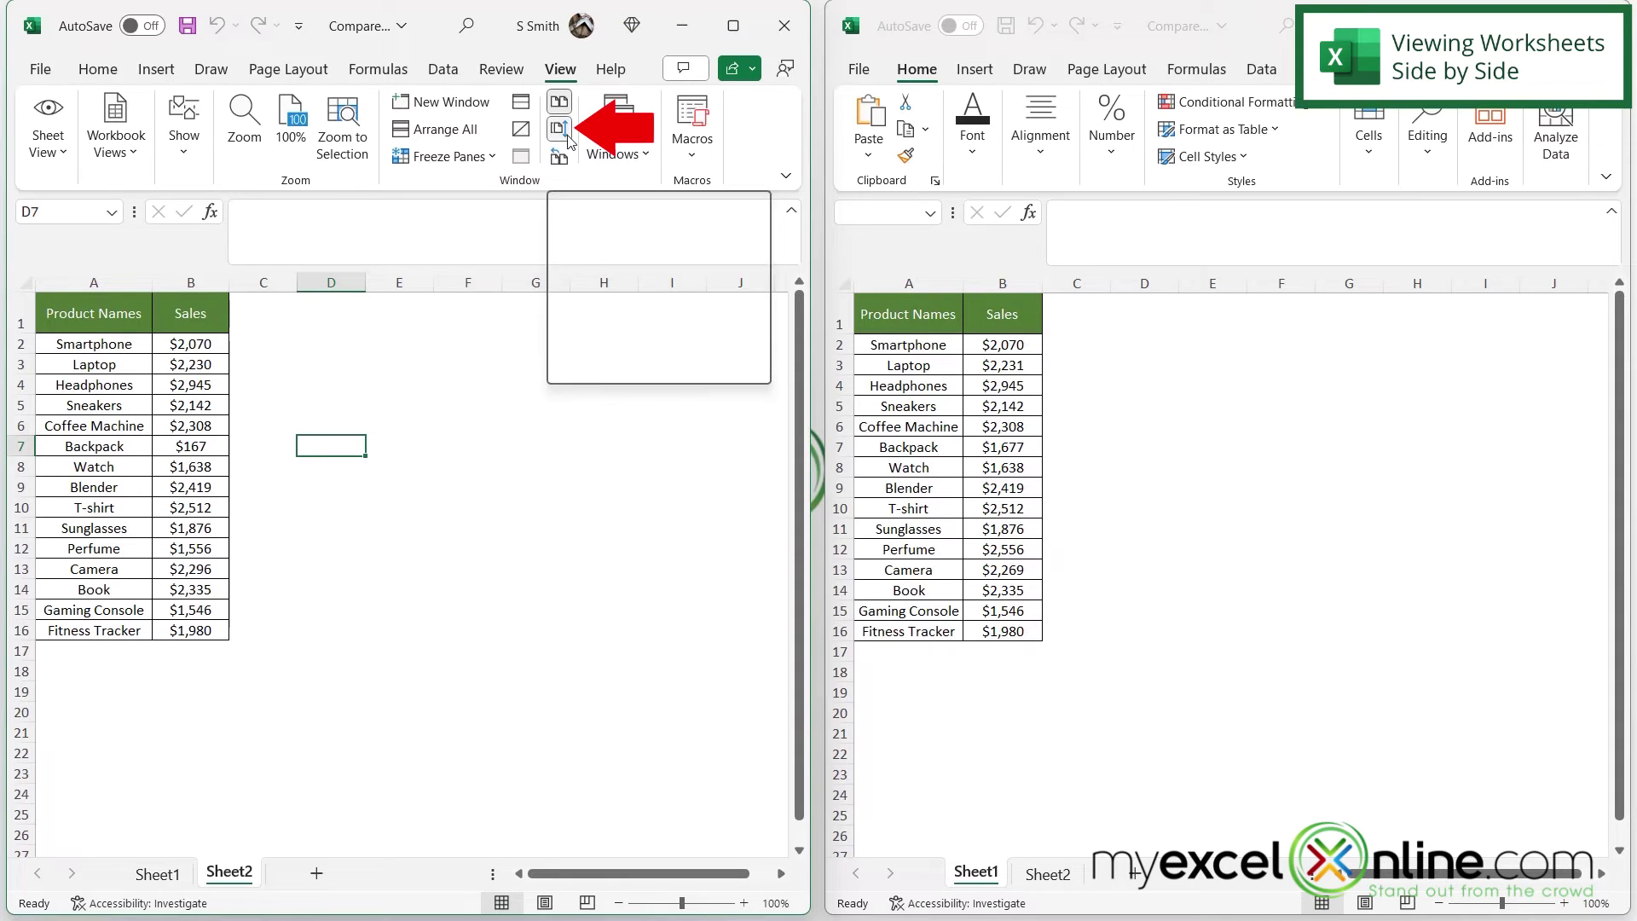
{"action": "scroll", "coordinate": [1254, 602], "scroll_direction": "down", "scroll_amount": 5}
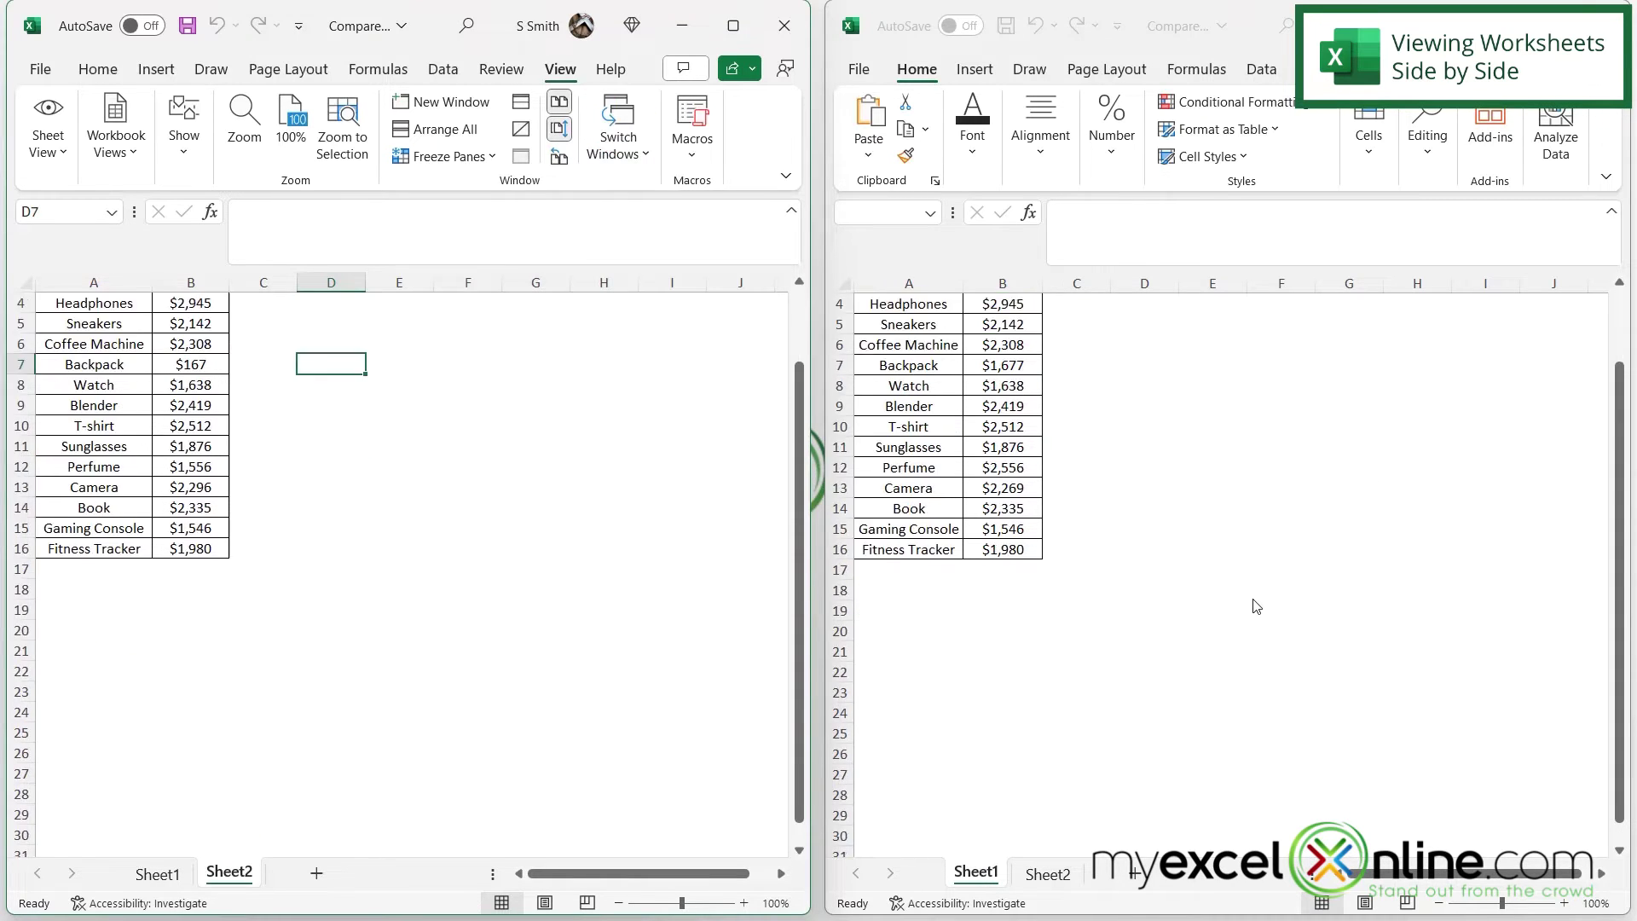
{"action": "scroll", "coordinate": [1238, 673], "scroll_direction": "up", "scroll_amount": 5}
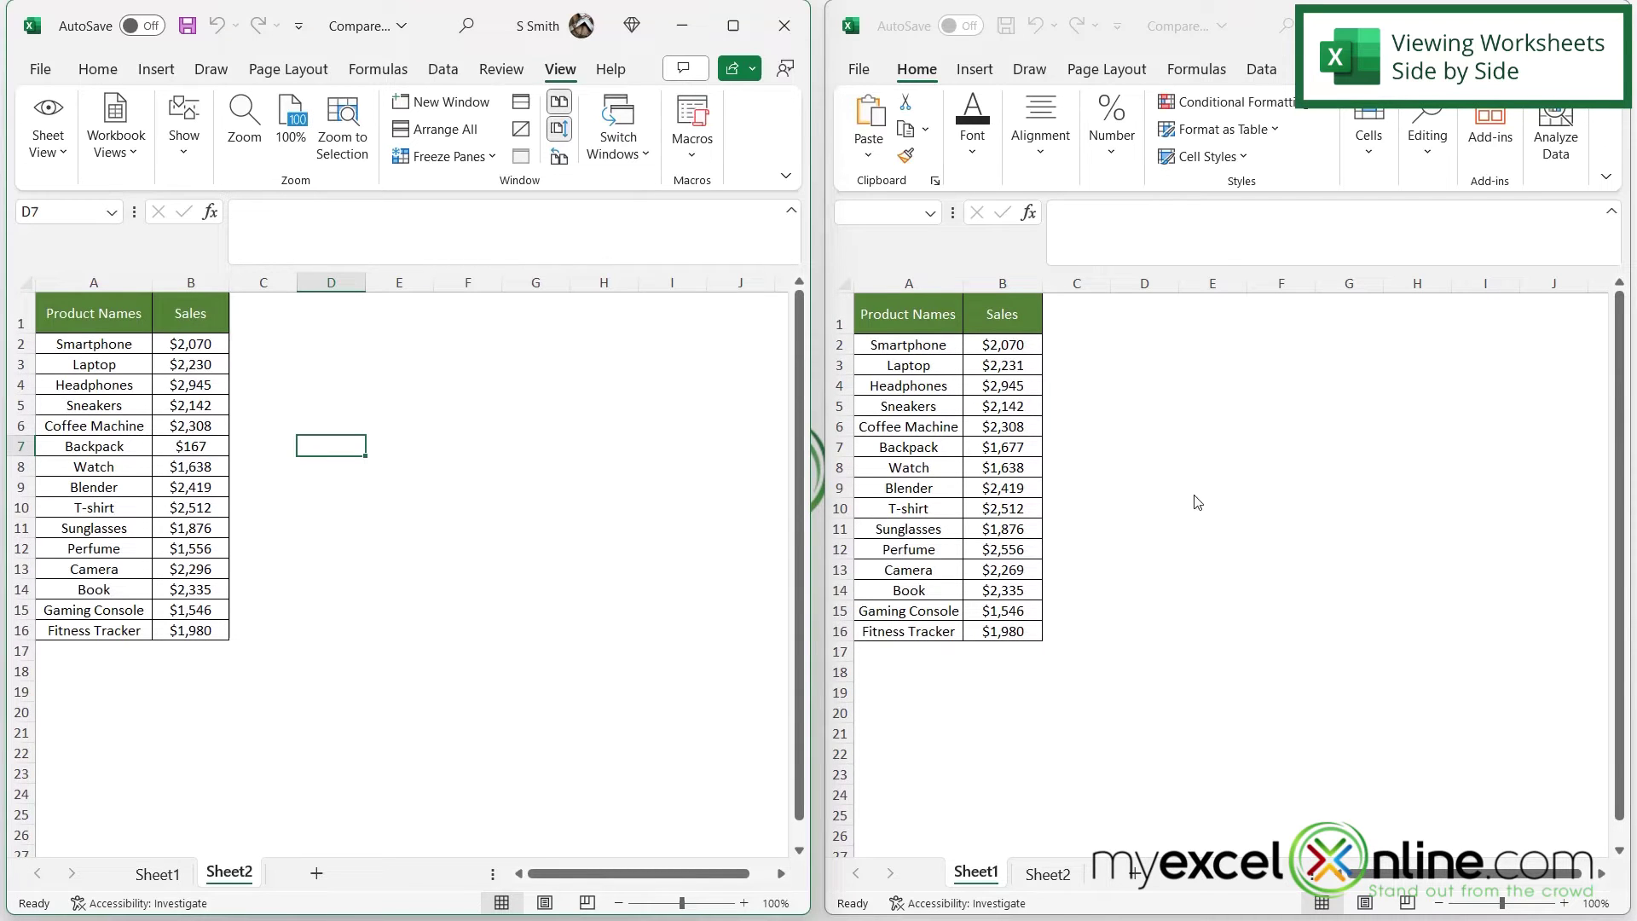
{"action": "left_click", "coordinate": [981, 375]}
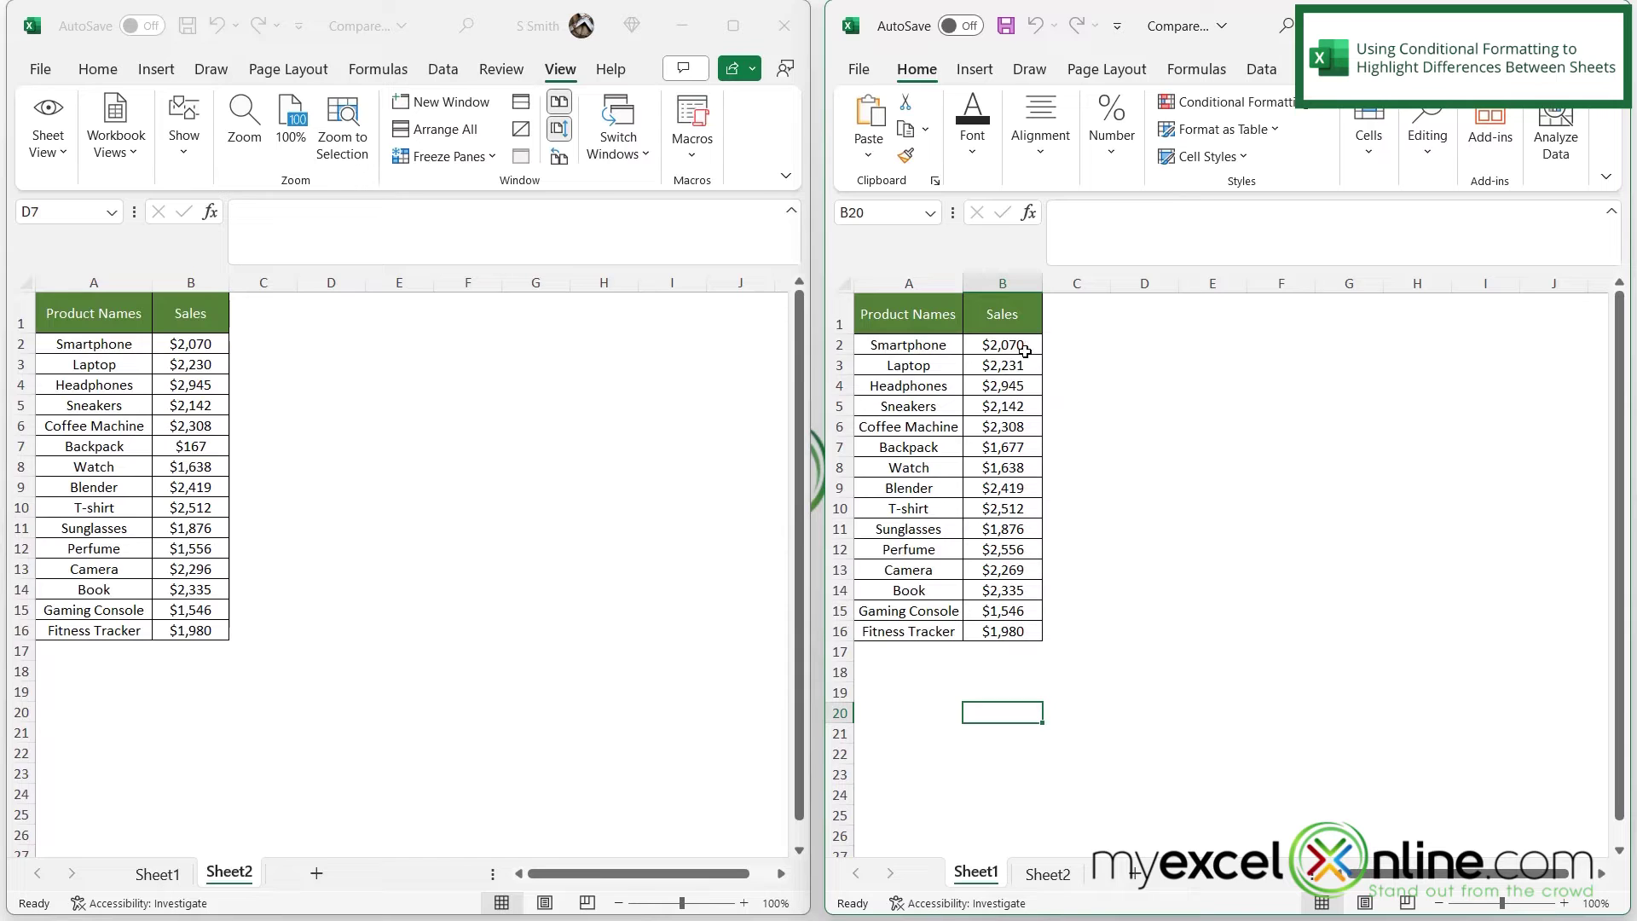
- Select Sheet1's sales cells B2:B16 and start a new formula-based conditional formatting rule
{"action": "left_click_drag", "start_coordinate": [1011, 346], "coordinate": [1007, 633]}
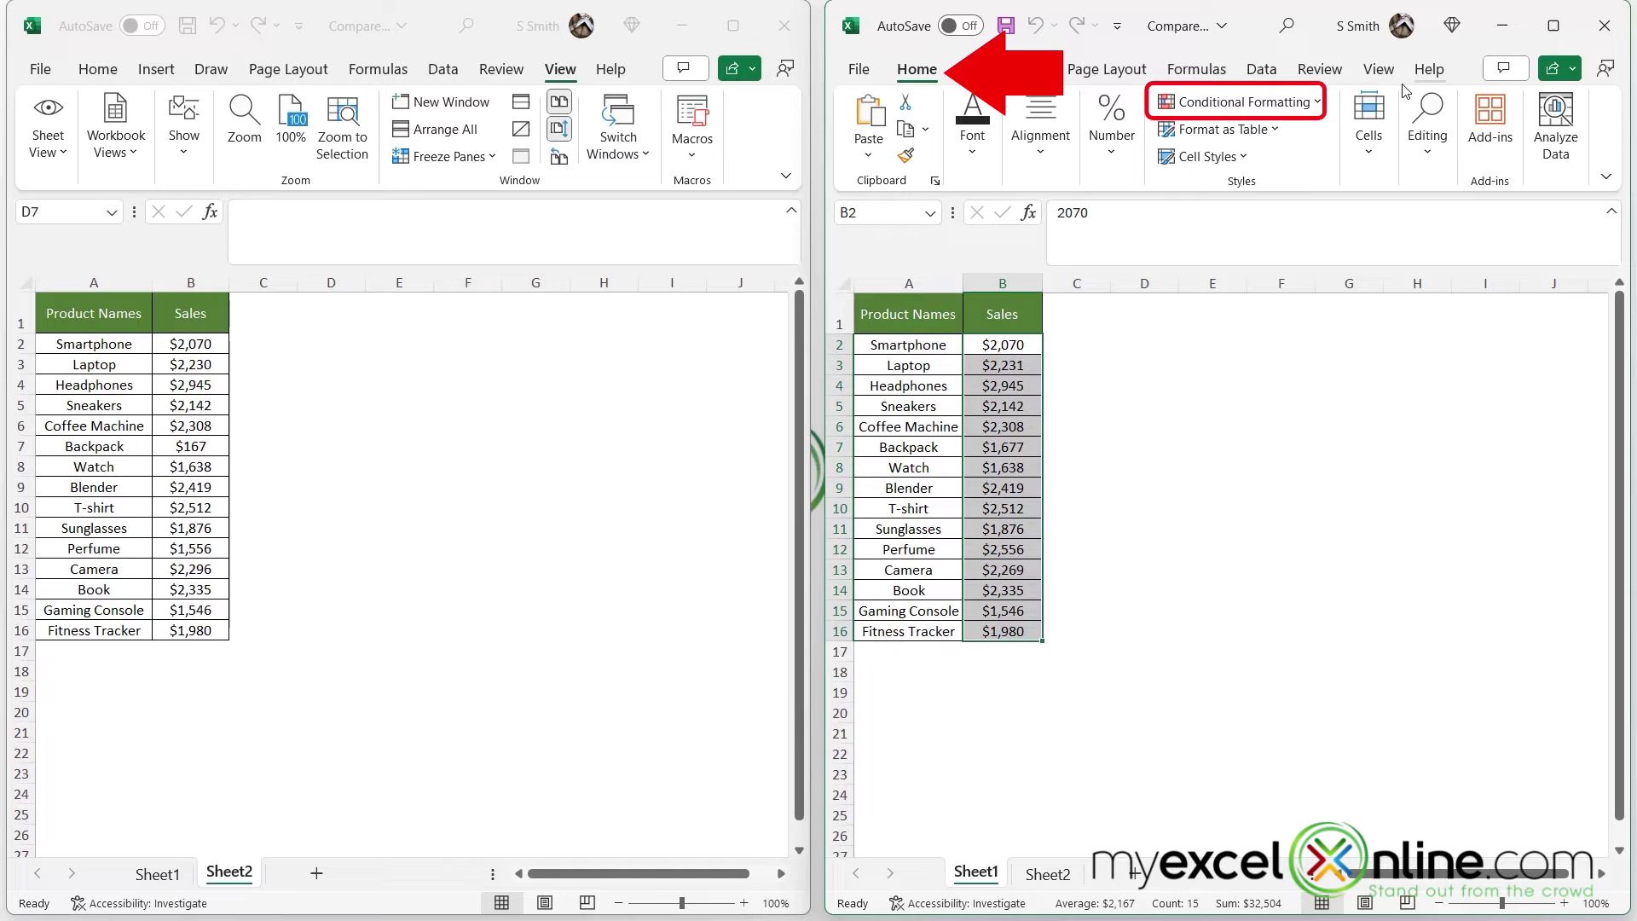
{"action": "left_click", "coordinate": [1274, 104]}
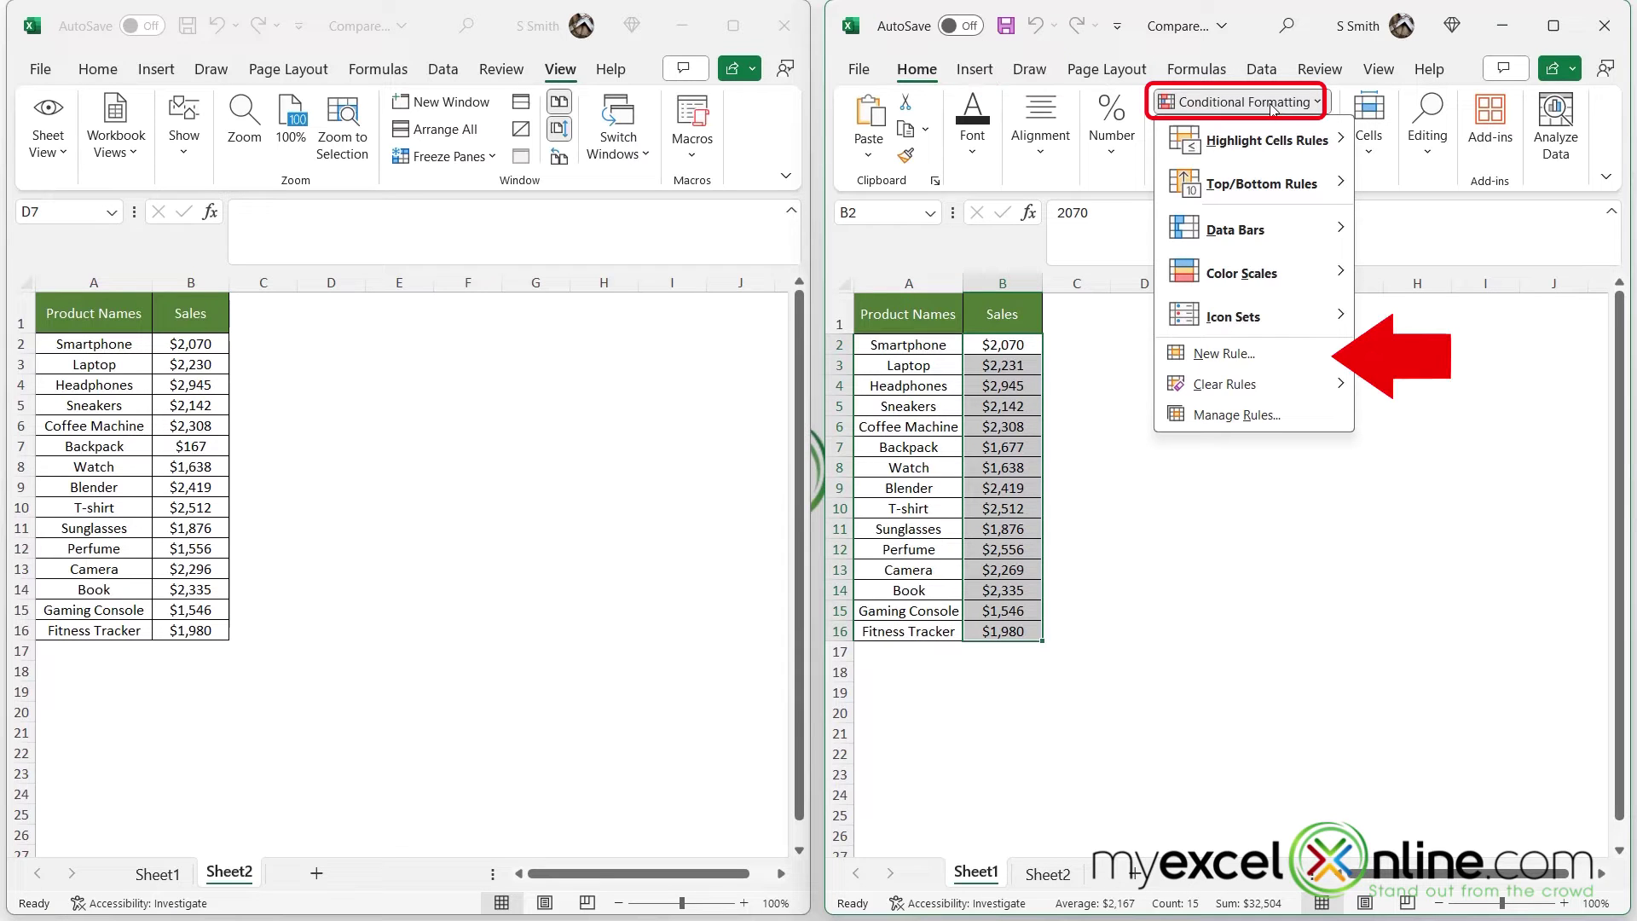
{"action": "left_click", "coordinate": [1241, 364]}
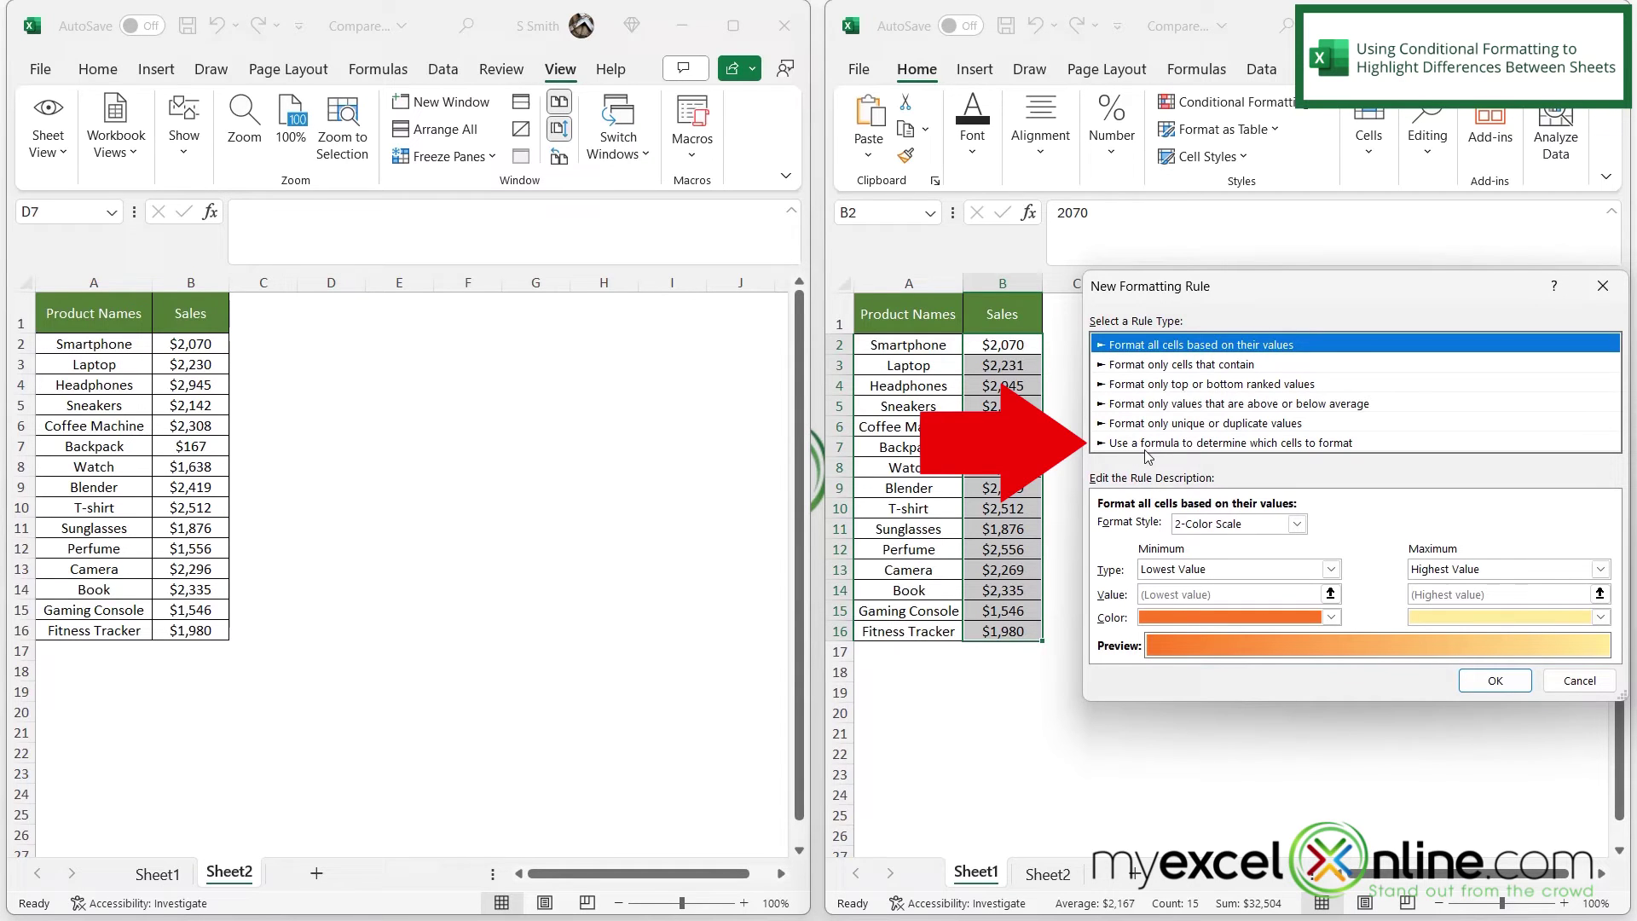
{"action": "left_click", "coordinate": [1224, 444]}
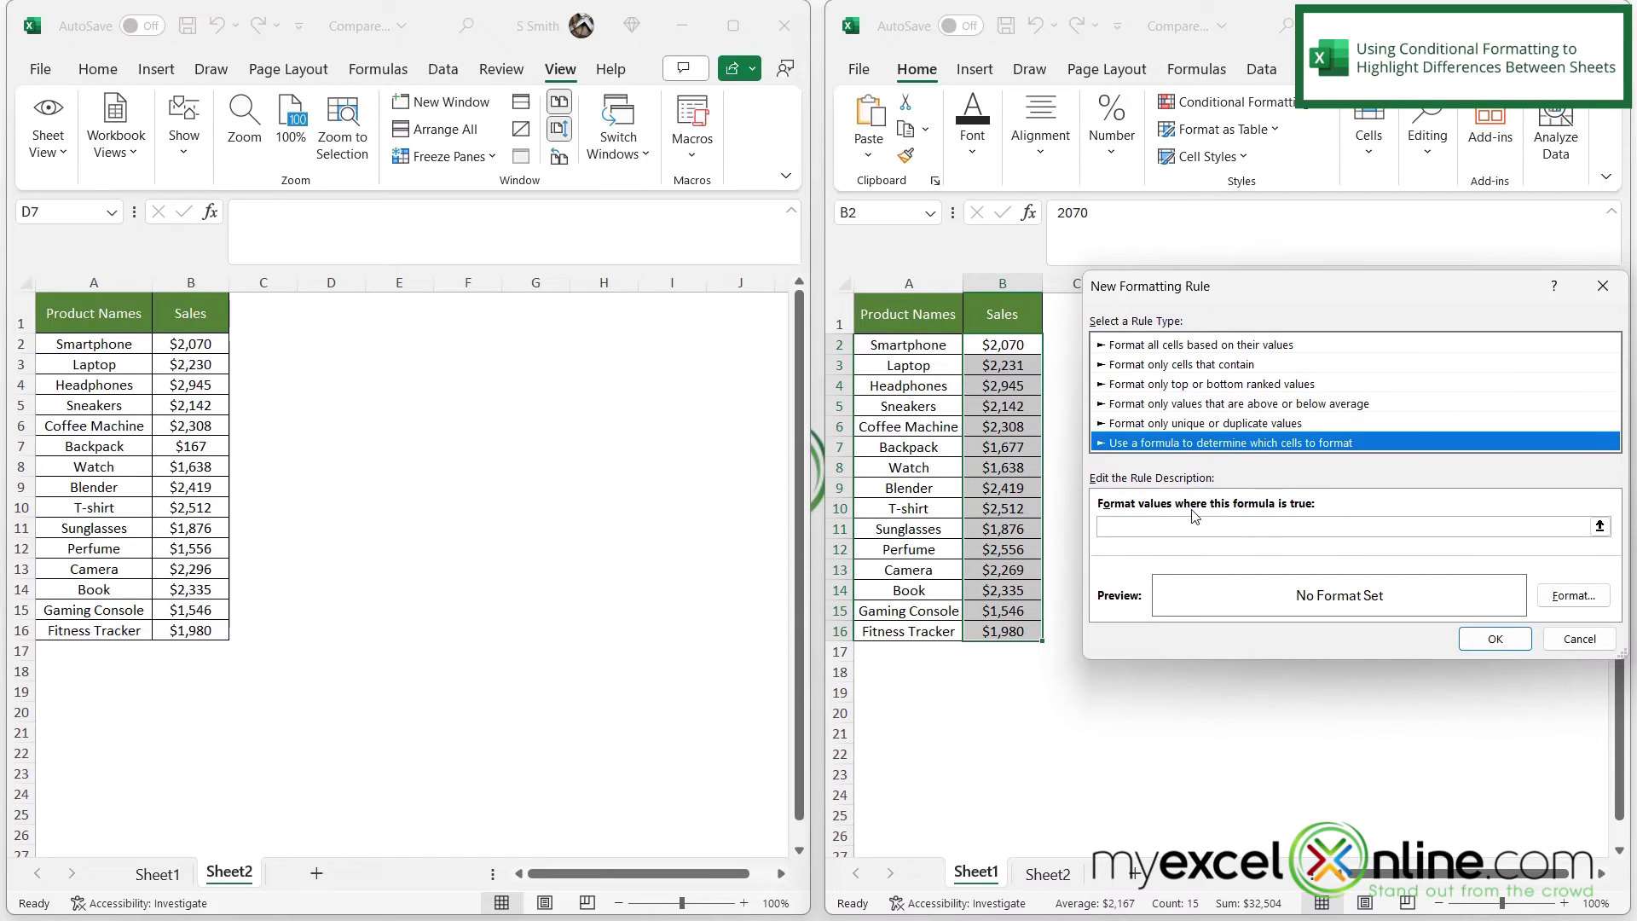
{"action": "left_click", "coordinate": [1293, 529]}
- Apply rule =b2<>Sheet2!B2 with an orange fill, highlighting B3, B7, B12 and B13
{"action": "left_click", "coordinate": [1554, 511]}
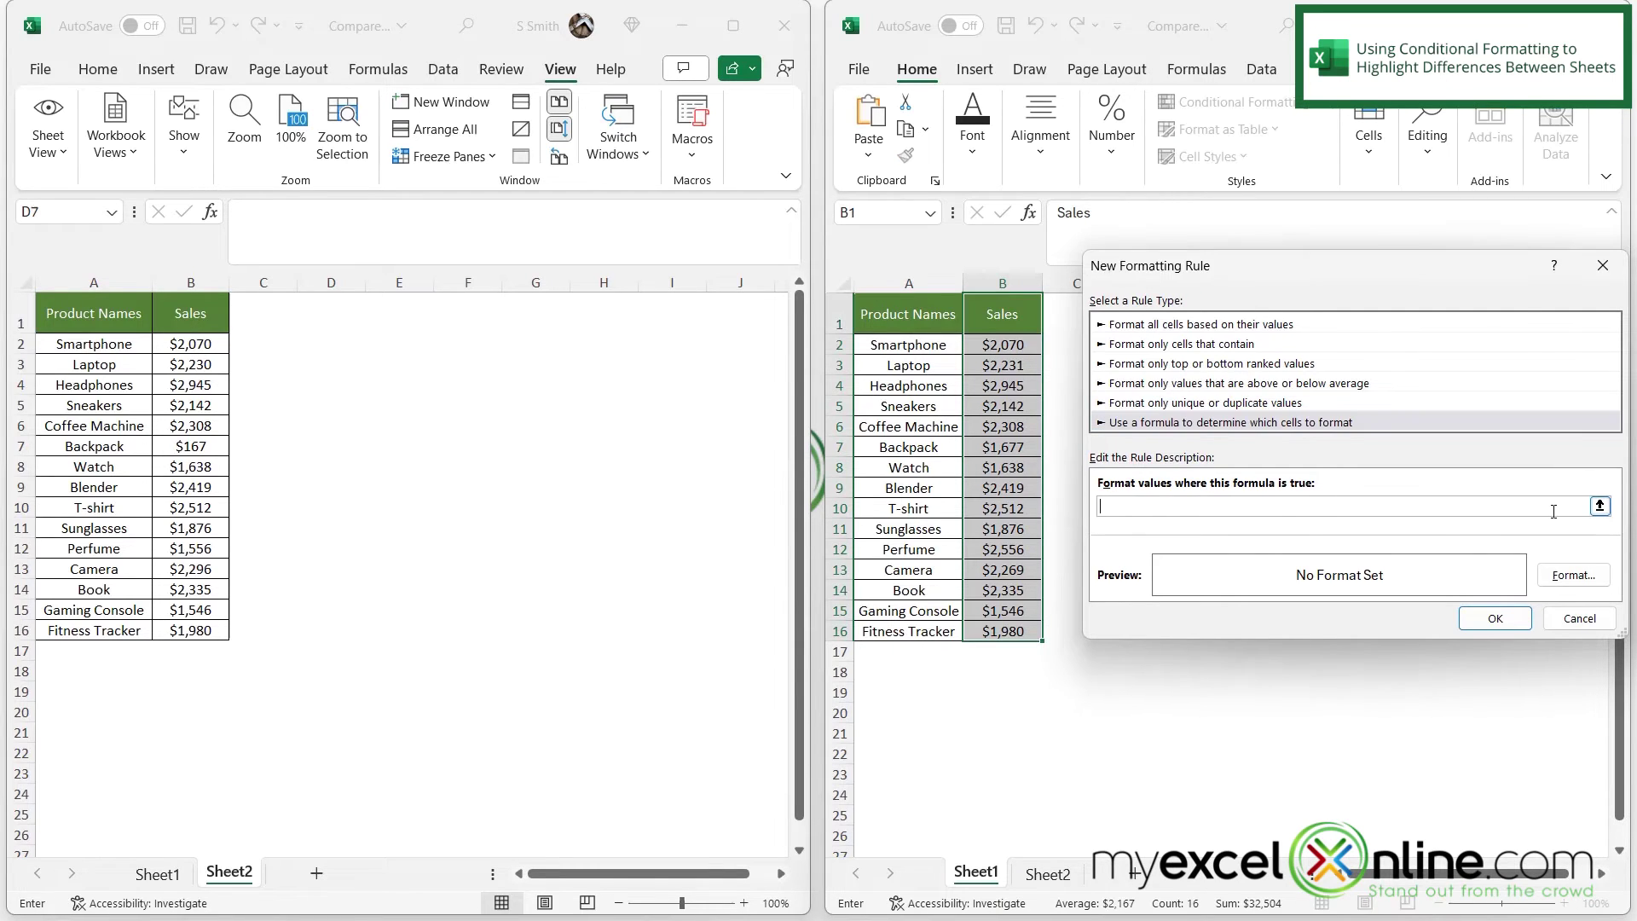
{"action": "type", "text": "=b2<>Sheet2!B2"}
{"action": "left_click", "coordinate": [1573, 574]}
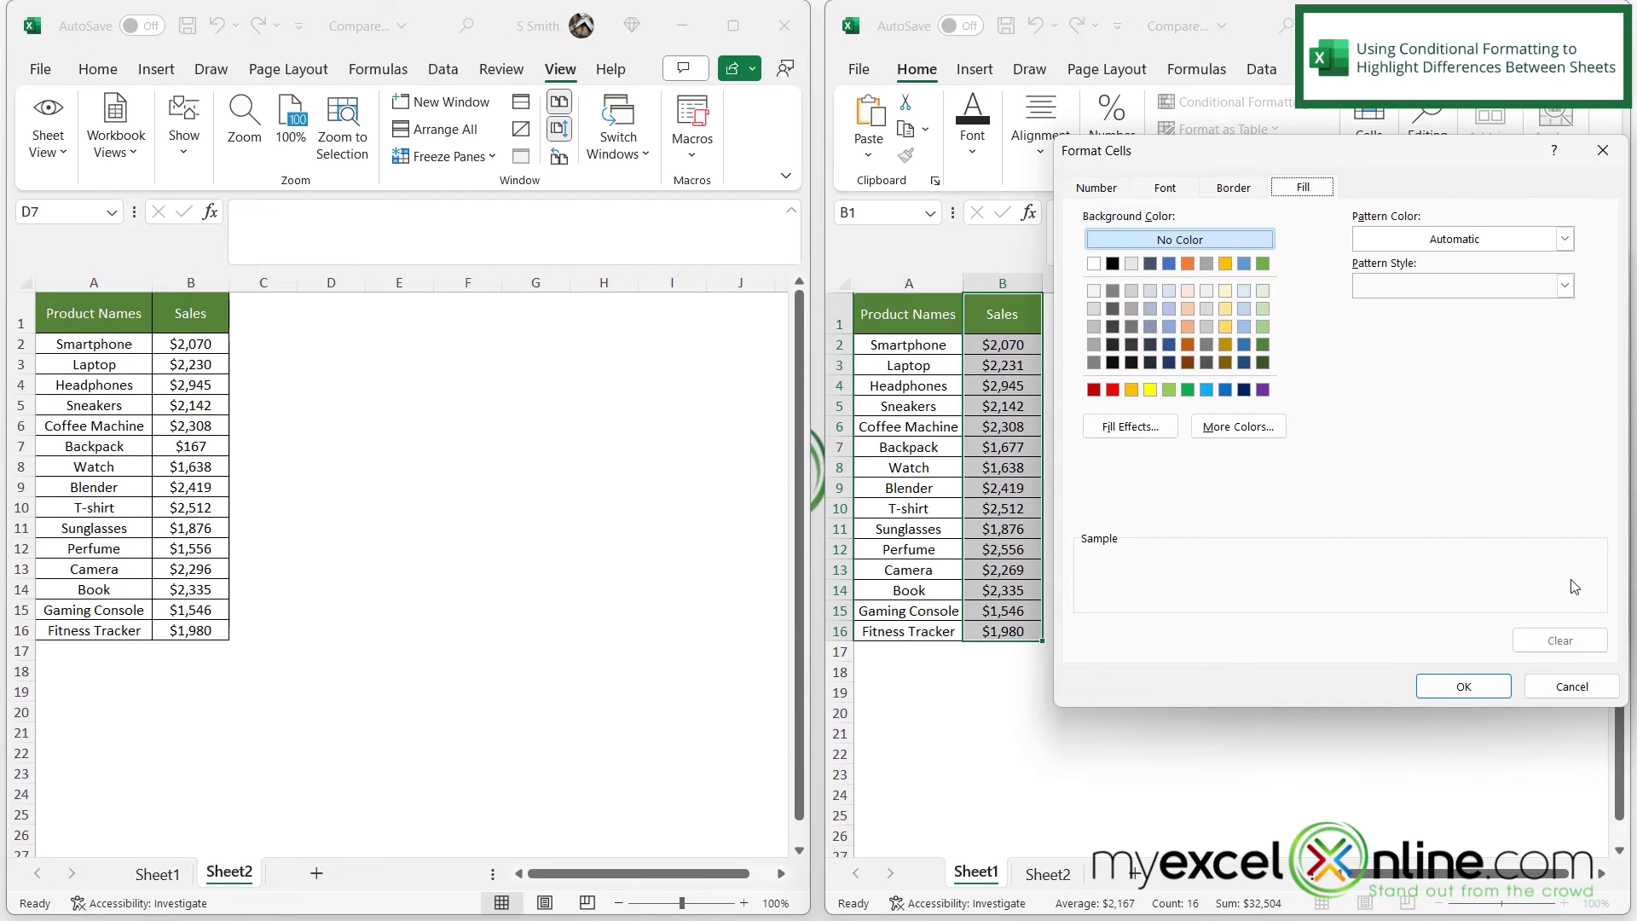
{"action": "left_click", "coordinate": [1189, 328]}
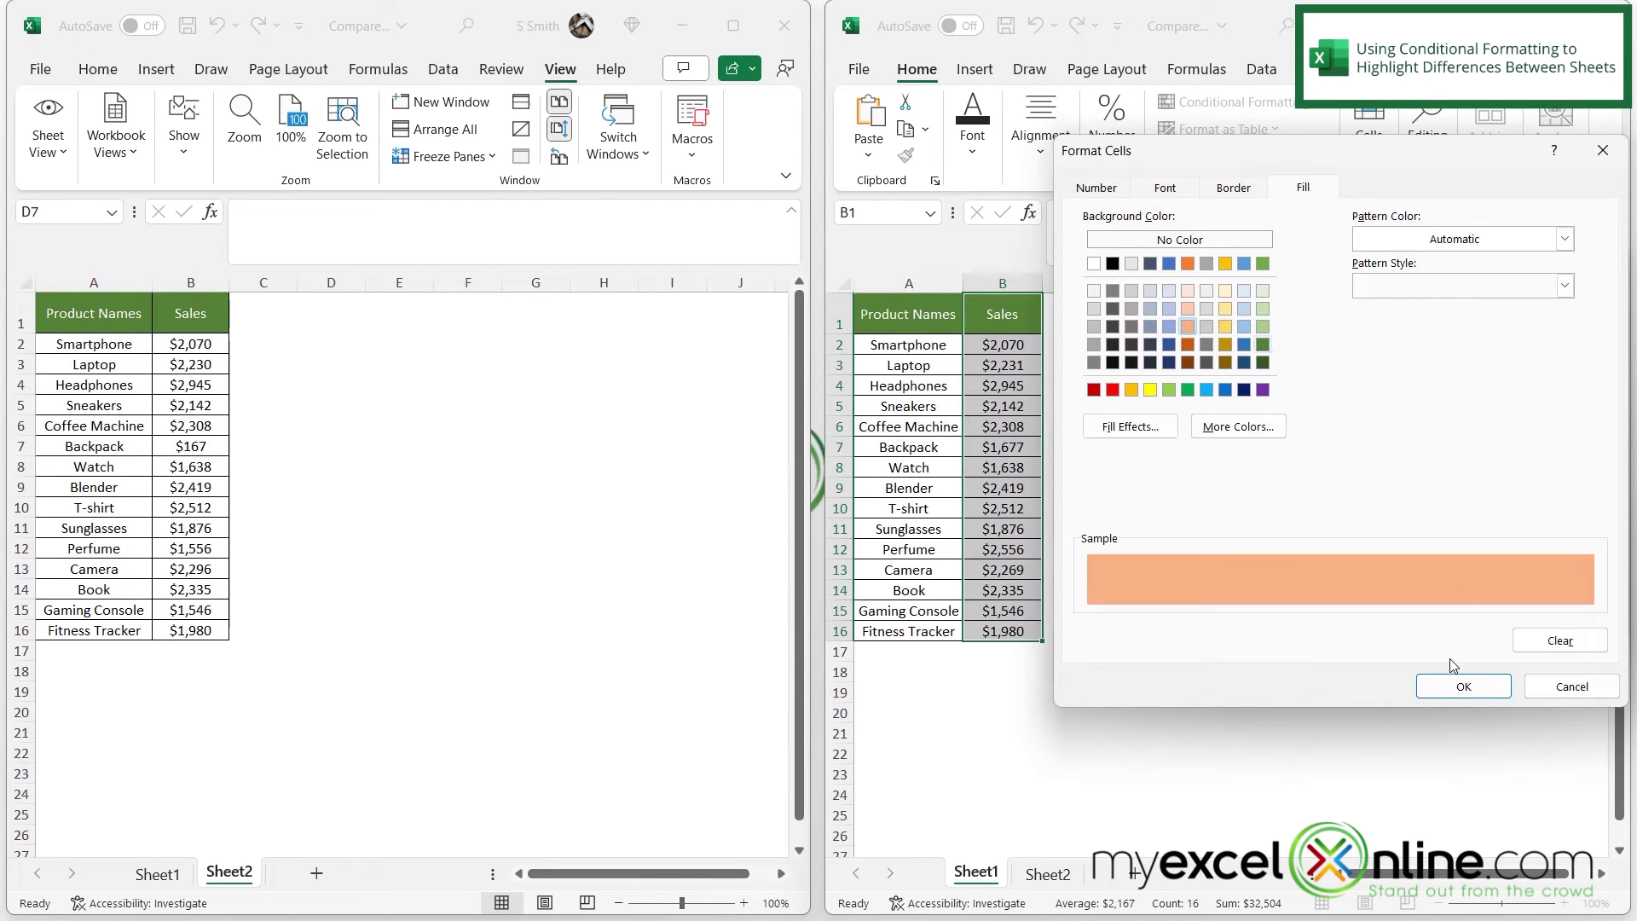
{"action": "left_click", "coordinate": [1447, 691]}
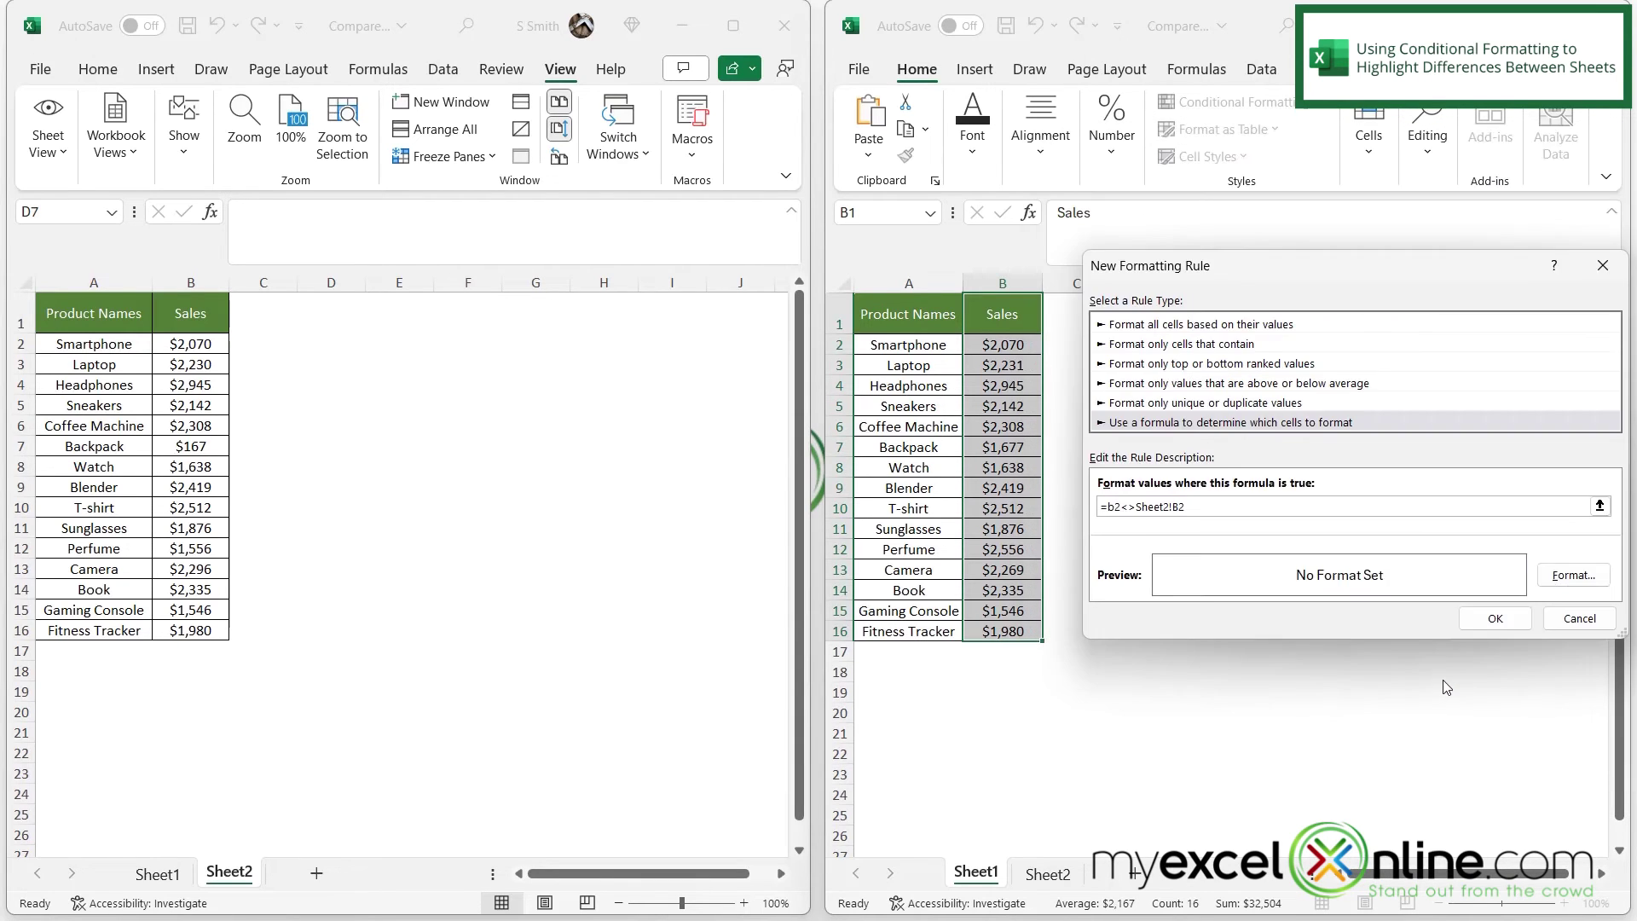
{"action": "left_click", "coordinate": [1494, 619]}
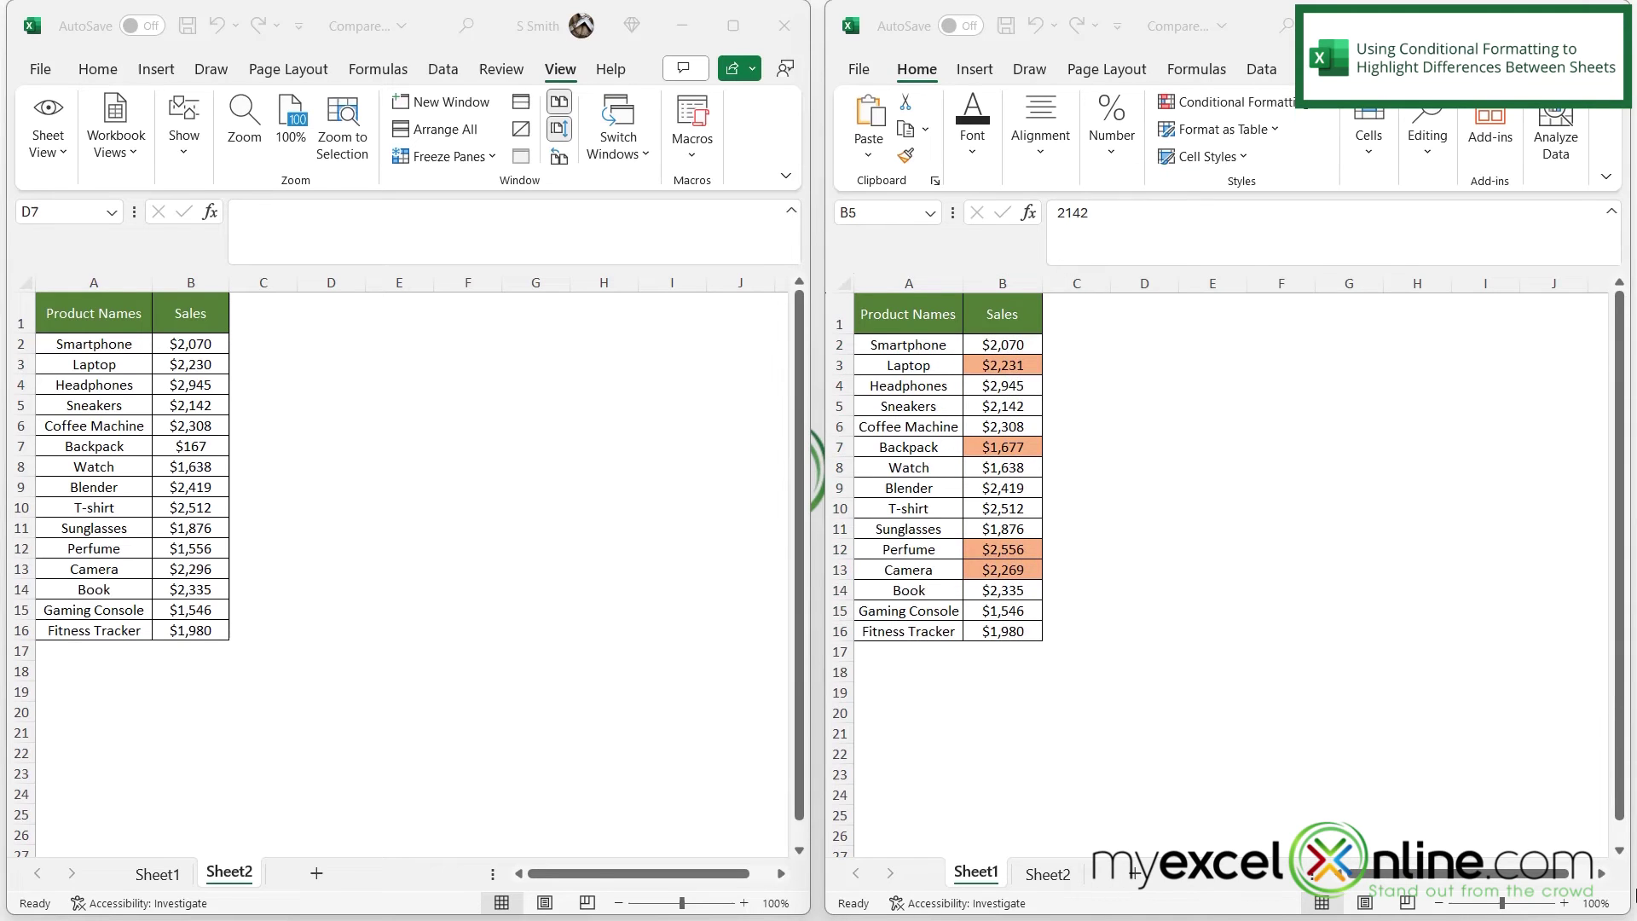